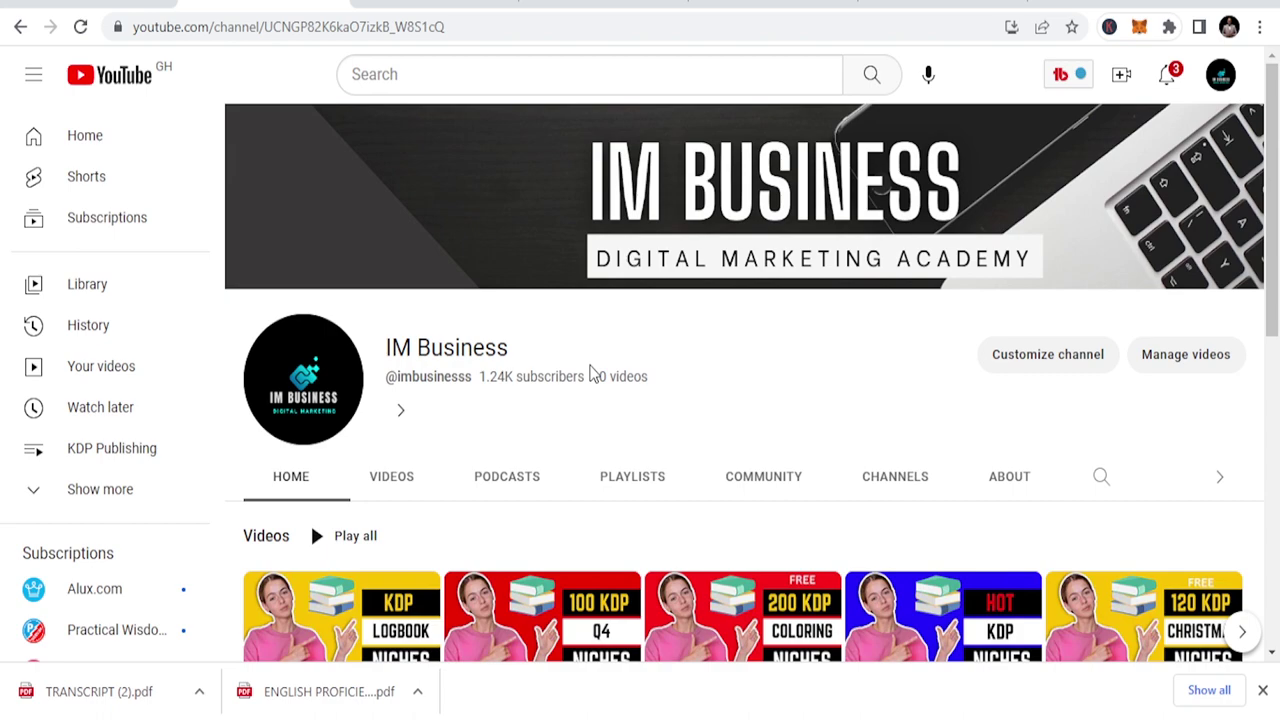
# Switch to the Booking.com tab and look over its homepage.
pyautogui.scroll(-4, 470, 280)
pyautogui.scroll(4, 480, 290)
pyautogui.click(412, 5)
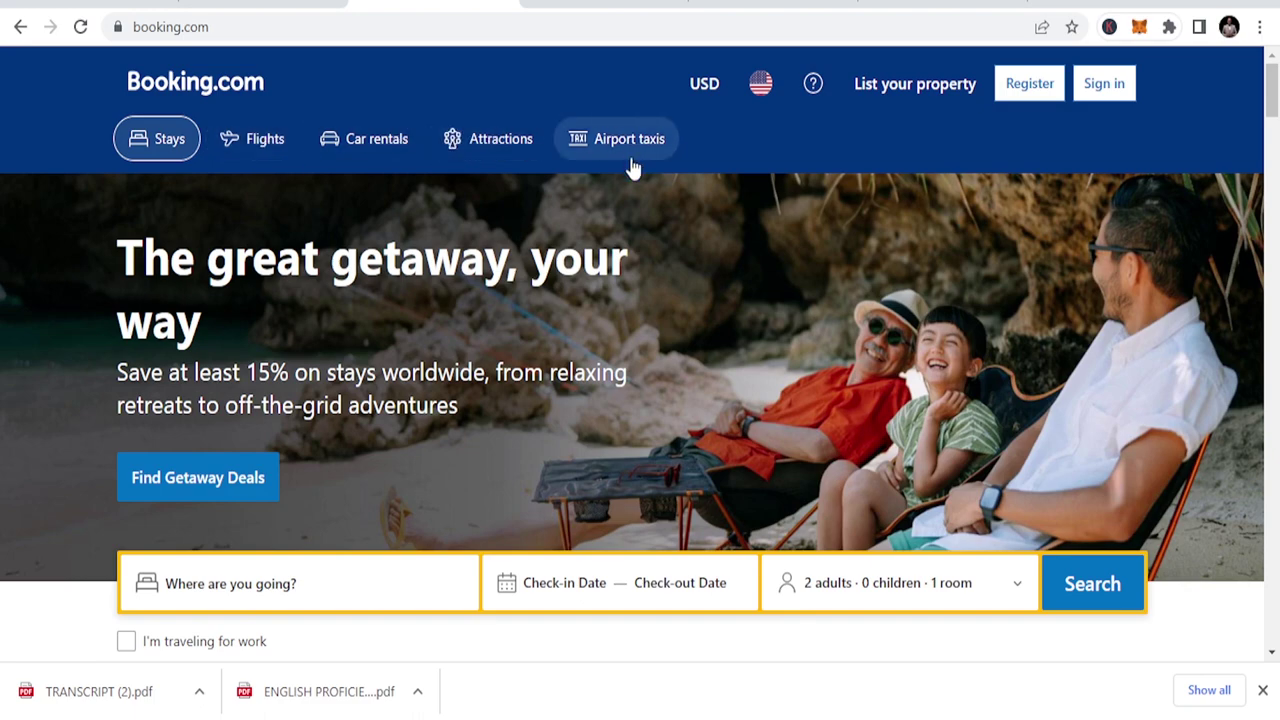
pyautogui.scroll(-4, 630, 178)
pyautogui.scroll(4, 631, 186)
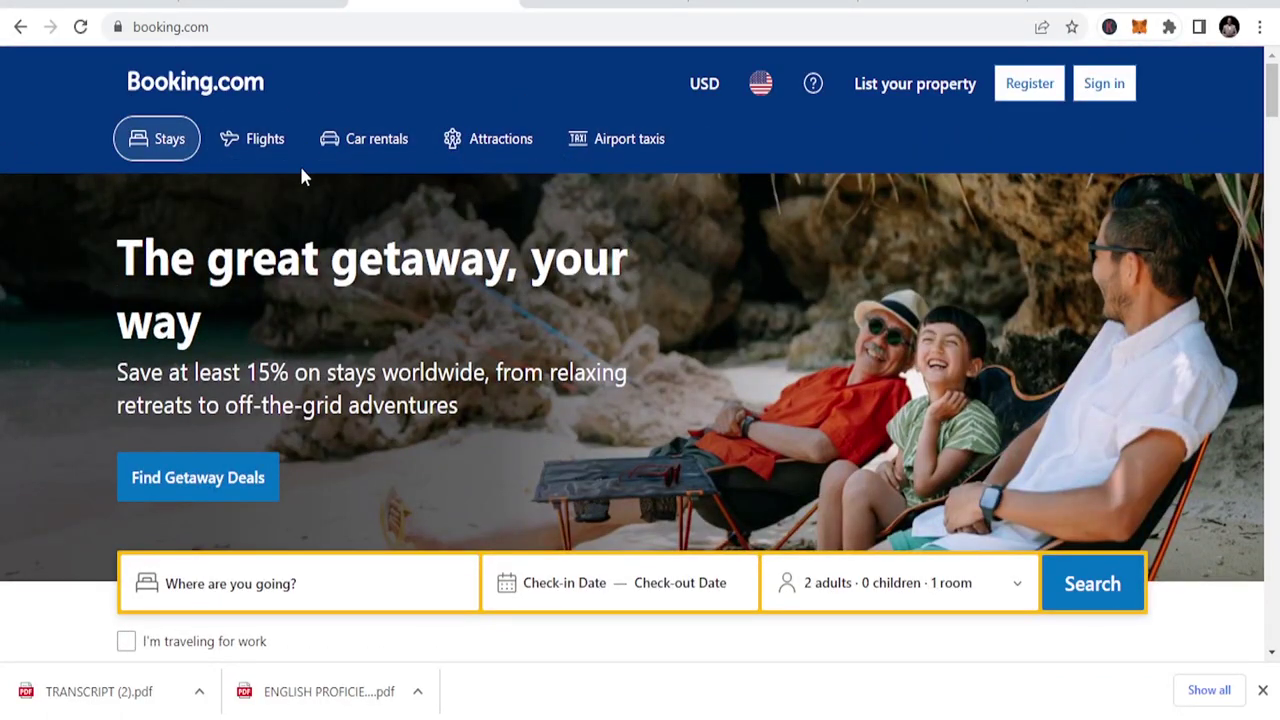
pyautogui.scroll(-3, 309, 249)
pyautogui.scroll(-3, 309, 249)
pyautogui.scroll(3, 309, 249)
pyautogui.scroll(3, 309, 249)
# Open Booking.com Flights search, with Accra (ACC) prefilled as the departure airport.
pyautogui.click(265, 133)
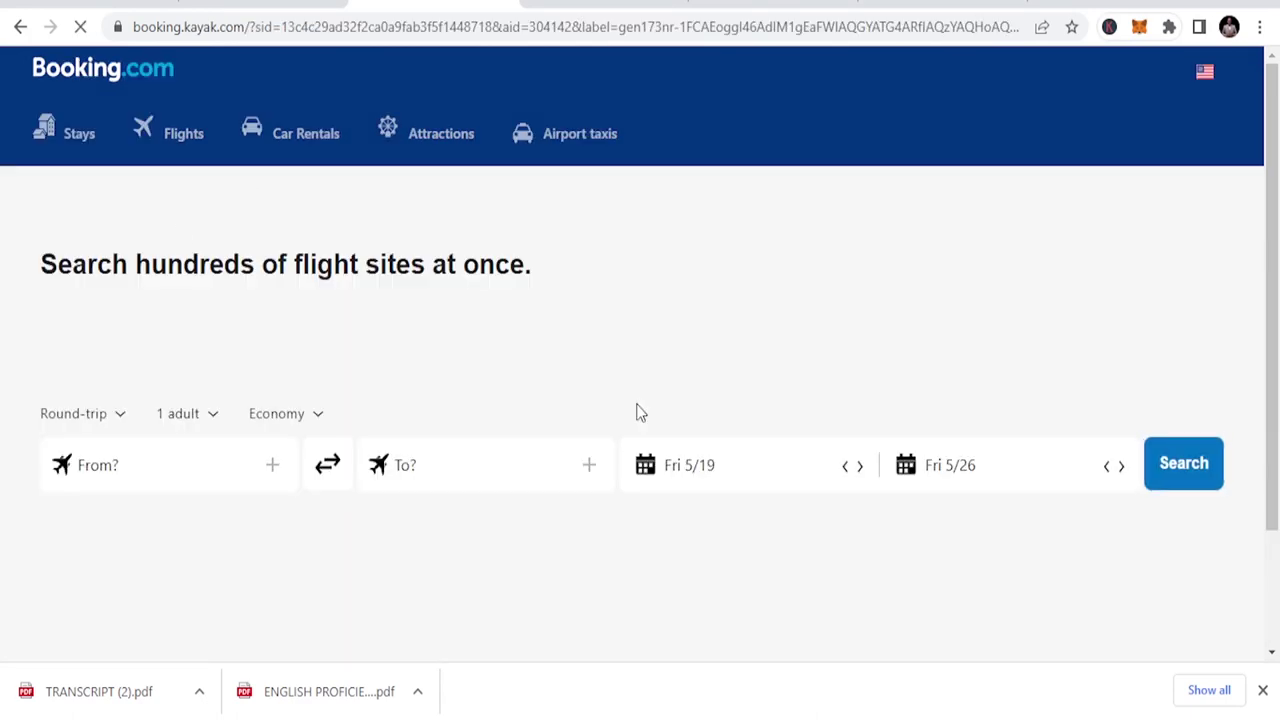
pyautogui.scroll(-3, 403, 360)
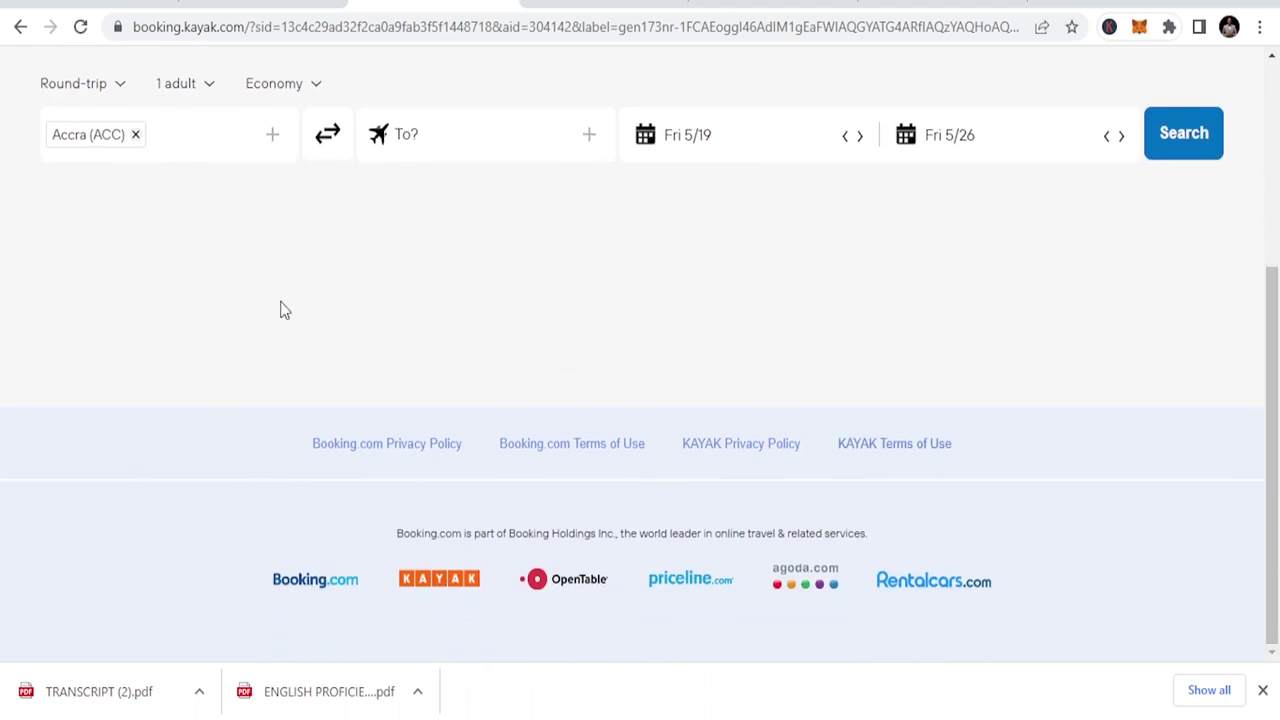
pyautogui.scroll(3, 443, 237)
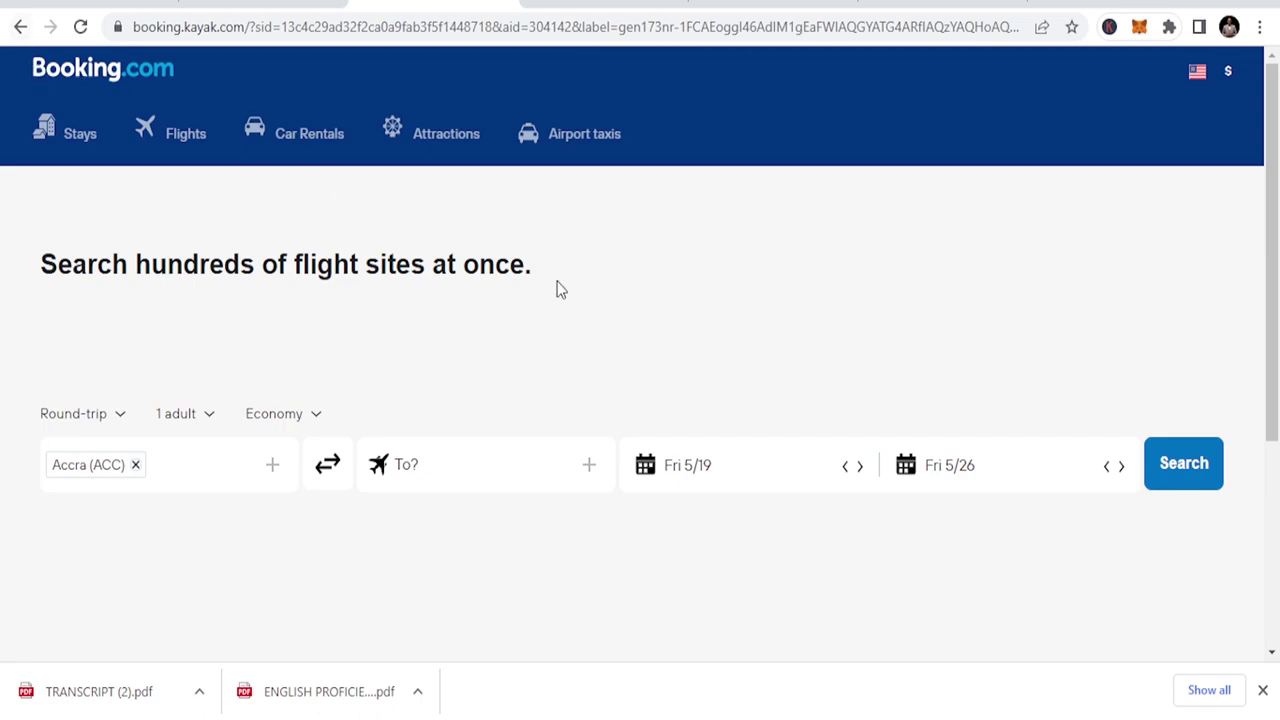
pyautogui.scroll(-3, 575, 315)
pyautogui.scroll(3, 234, 171)
pyautogui.scroll(-3, 237, 194)
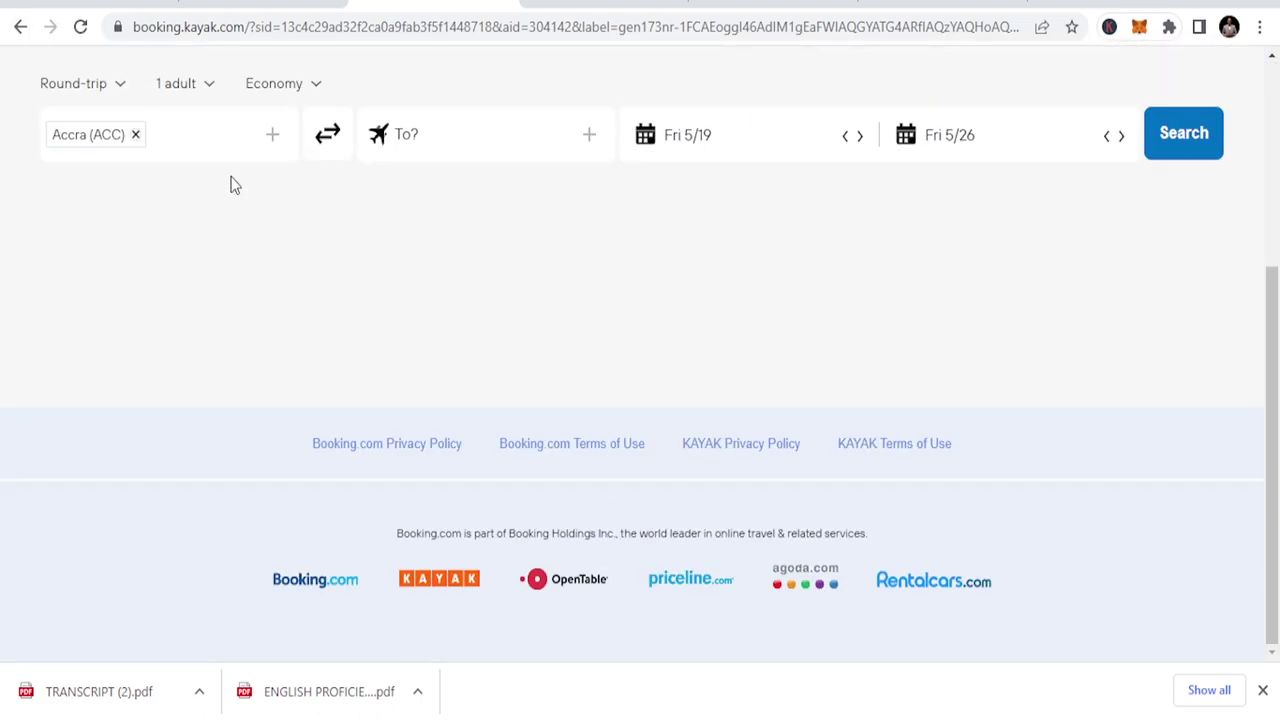
pyautogui.scroll(3, 234, 185)
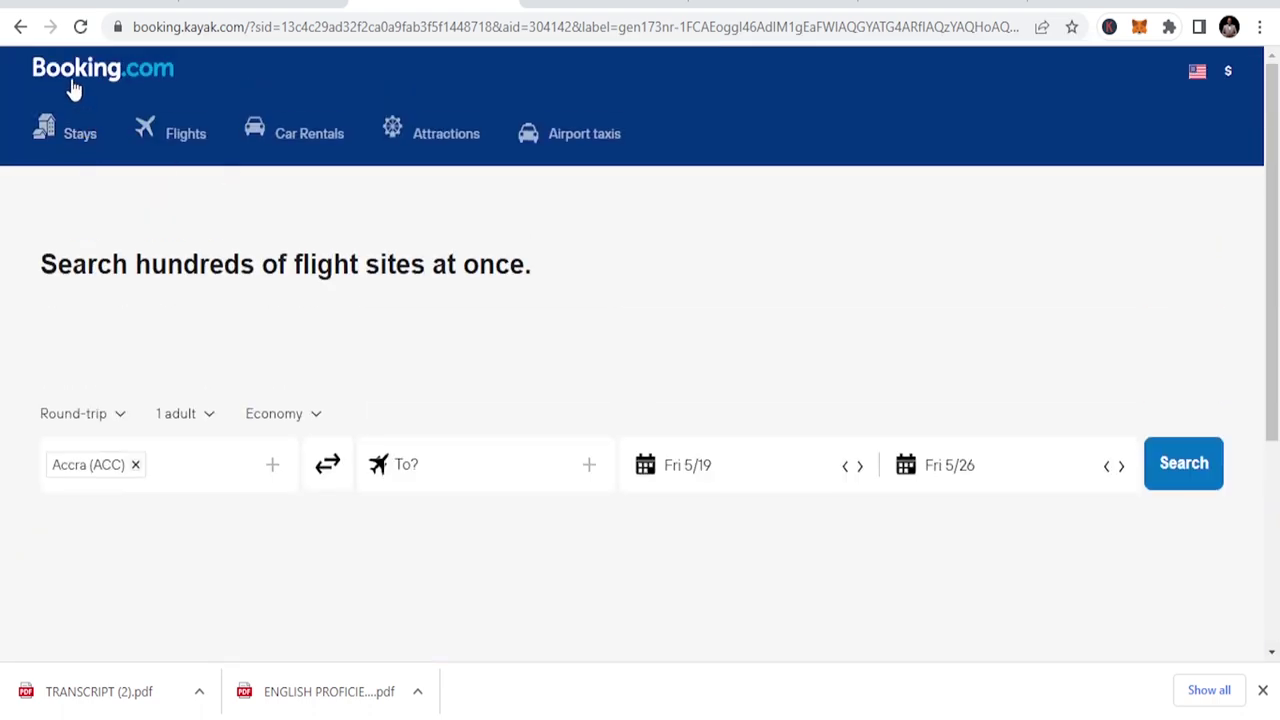
# Return to the Booking.com homepage using the site logo.
pyautogui.click(75, 88)
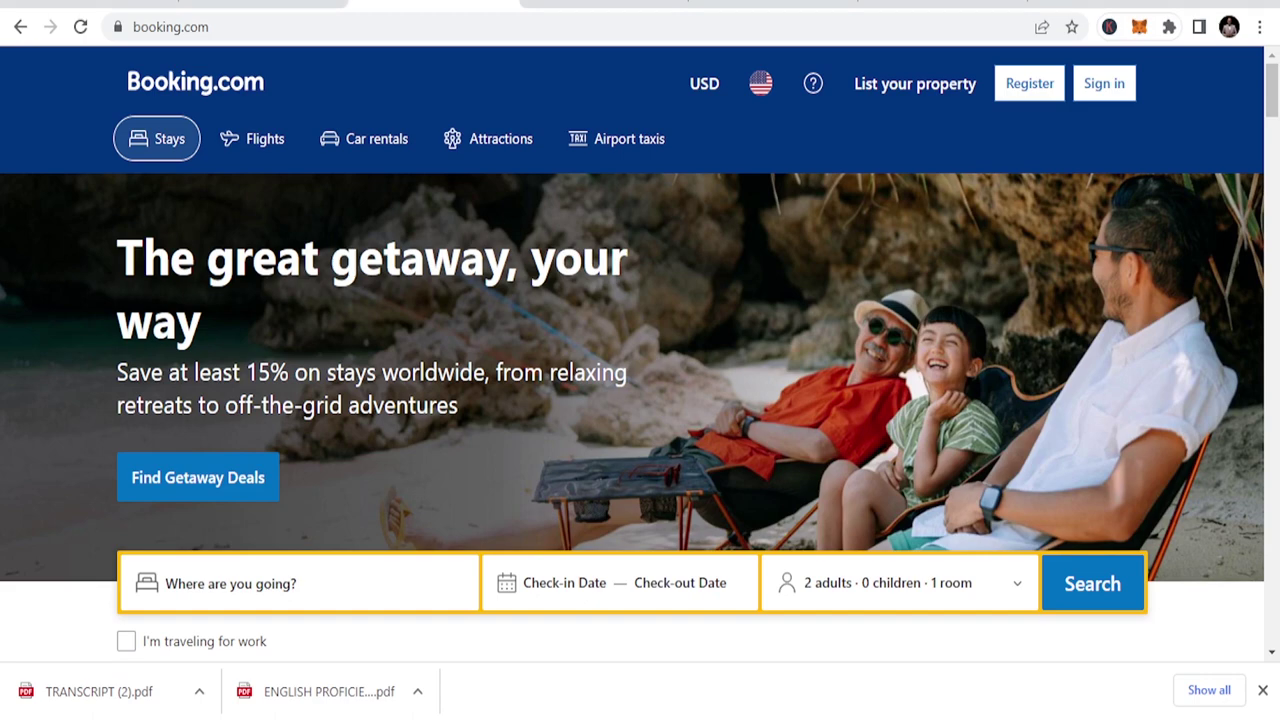
pyautogui.scroll(-2, 541, 469)
pyautogui.scroll(-1, 541, 466)
pyautogui.scroll(-3, 541, 466)
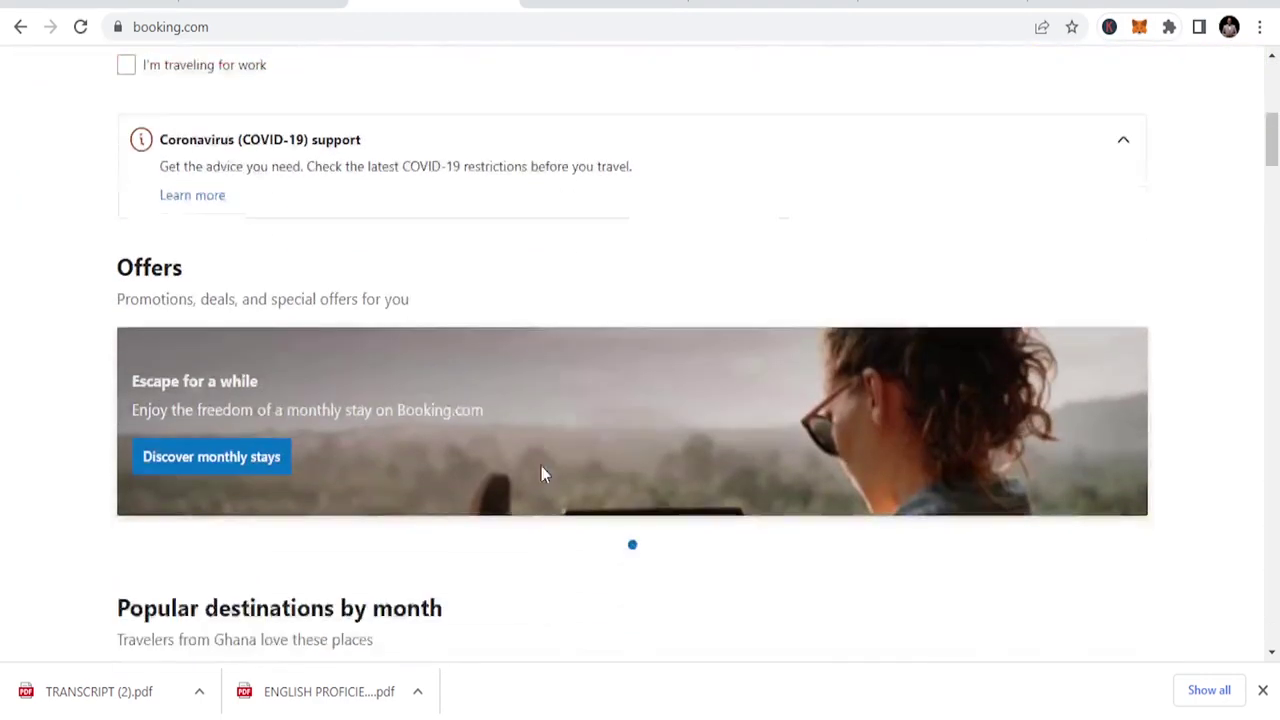
pyautogui.scroll(-2, 541, 466)
pyautogui.scroll(4, 546, 455)
pyautogui.scroll(4, 549, 464)
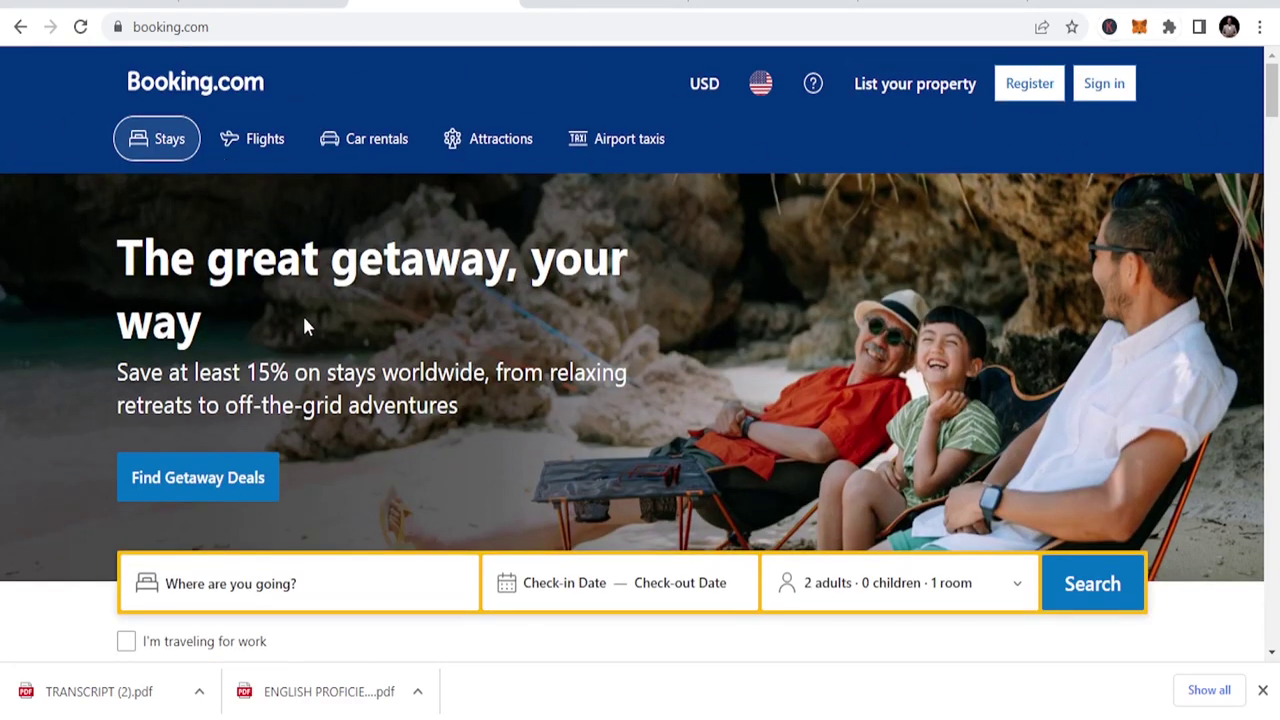
# Scroll the homepage all the way down to its footer links.
pyautogui.scroll(-2, 330, 316)
pyautogui.scroll(-2, 330, 316)
pyautogui.scroll(-5, 333, 320)
pyautogui.scroll(-5, 336, 320)
pyautogui.scroll(-5, 337, 322)
pyautogui.scroll(-5, 340, 322)
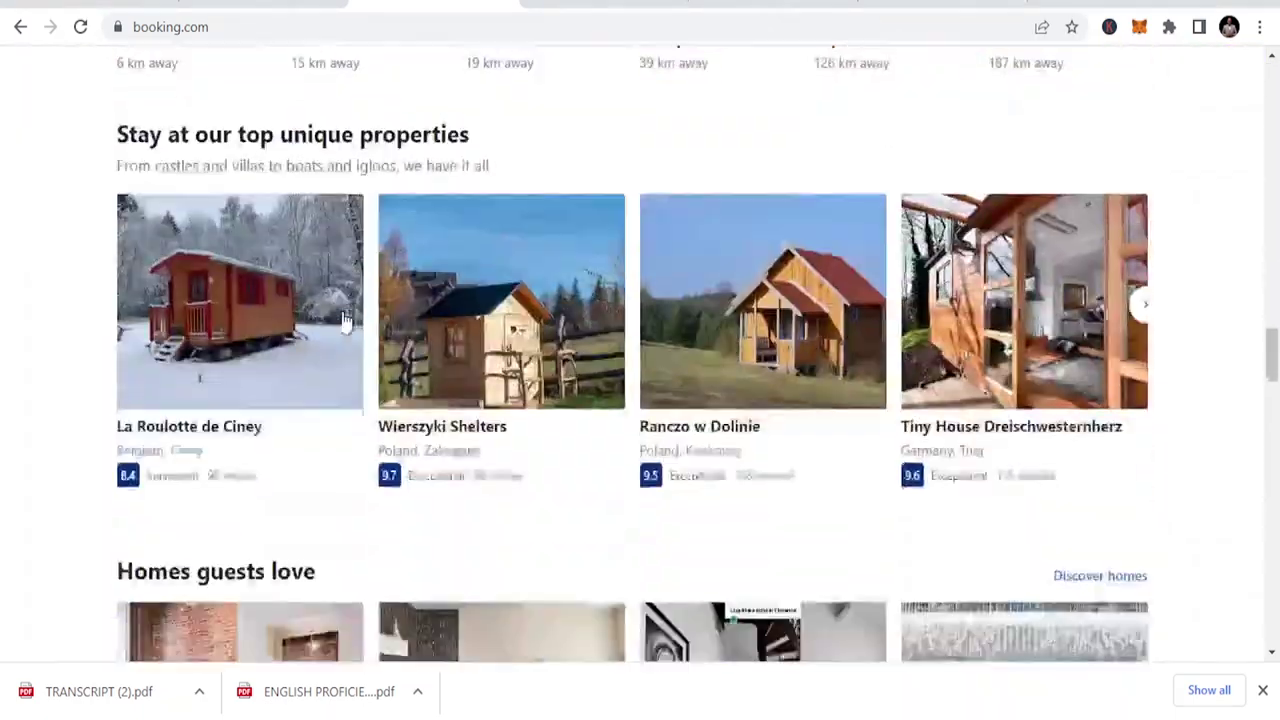
pyautogui.scroll(-5, 343, 322)
pyautogui.scroll(-3, 345, 322)
pyautogui.scroll(3, 348, 322)
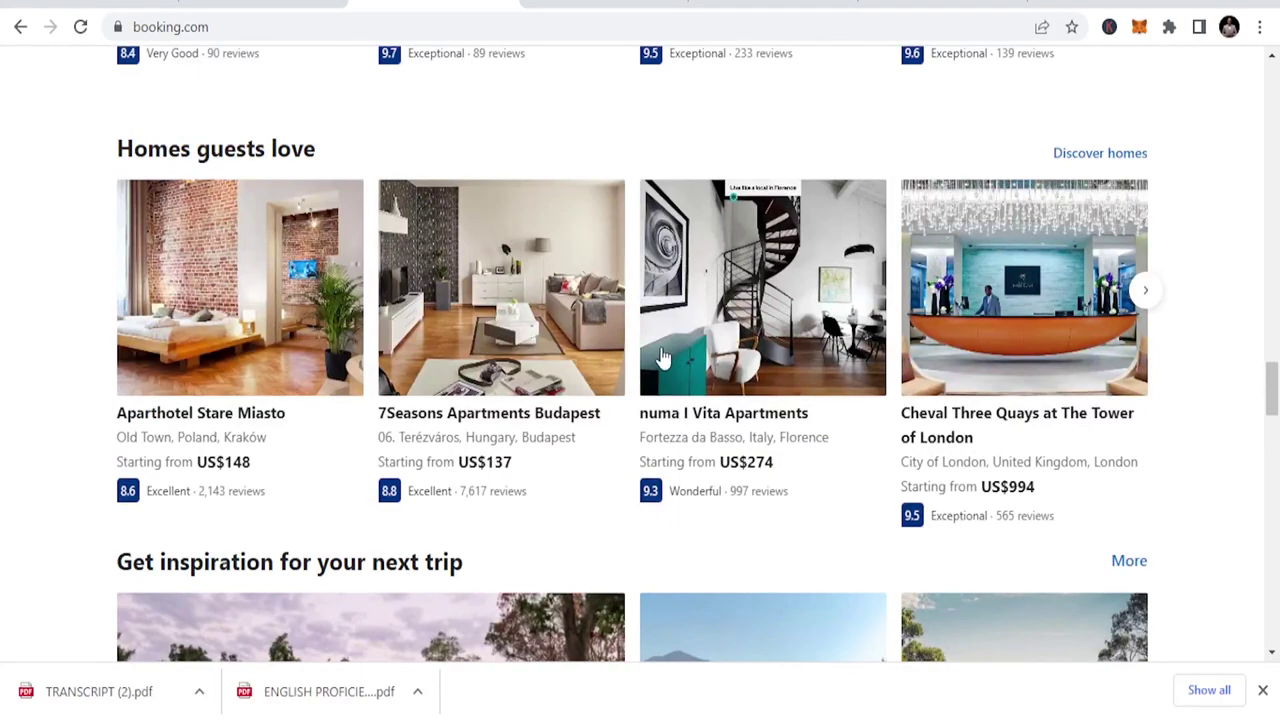
pyautogui.scroll(-3, 662, 360)
pyautogui.scroll(-2, 663, 380)
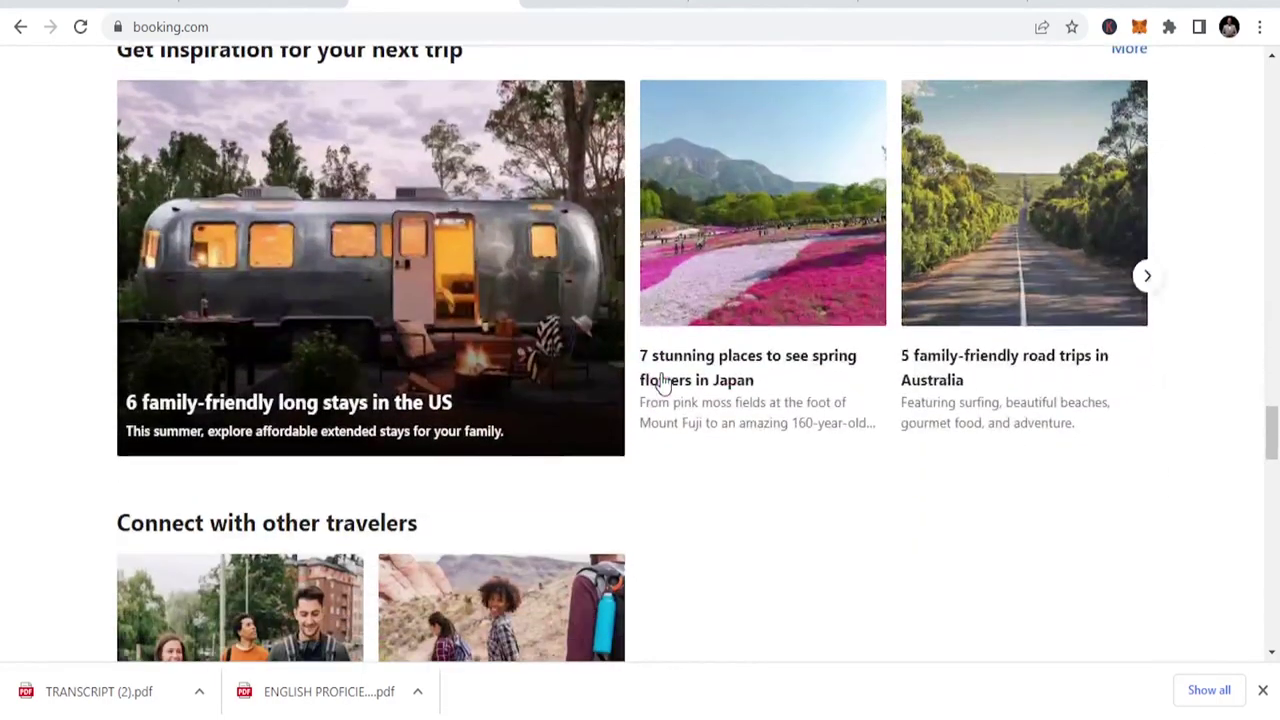
pyautogui.scroll(-4, 500, 386)
pyautogui.scroll(-2, 491, 386)
pyautogui.scroll(-4, 783, 397)
pyautogui.scroll(-2, 777, 480)
pyautogui.scroll(-3, 660, 414)
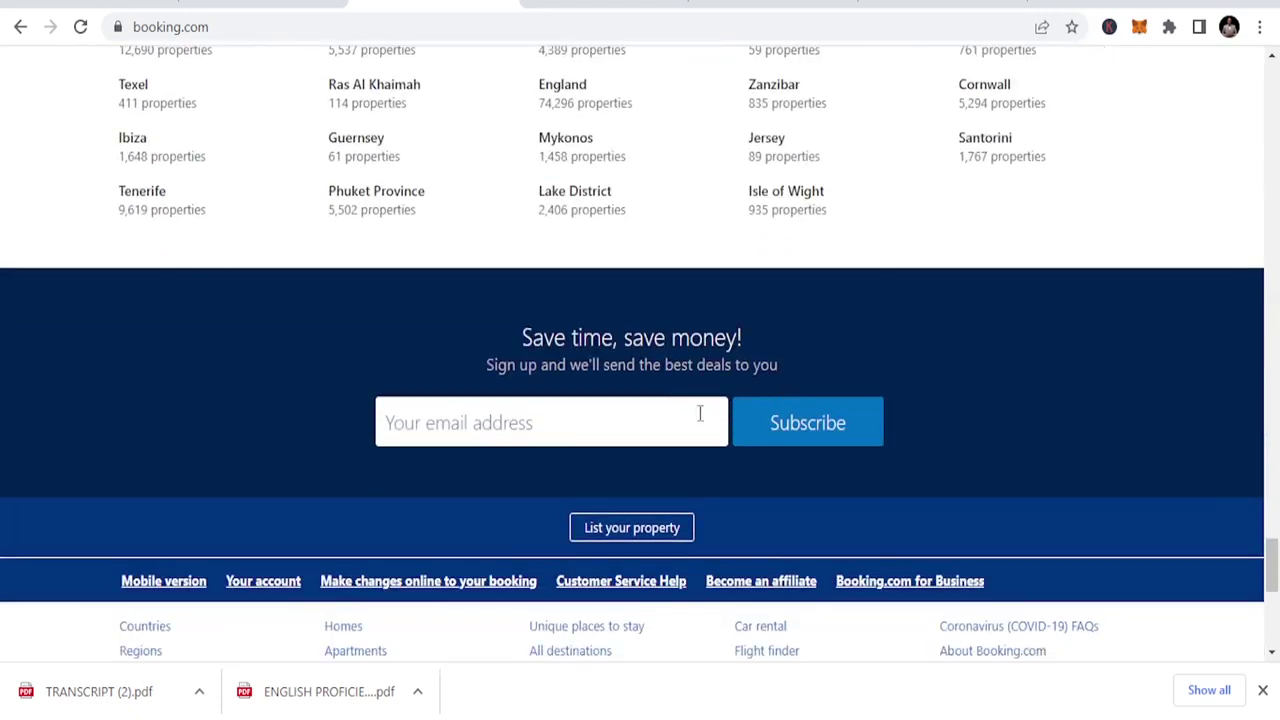
pyautogui.scroll(-2, 498, 443)
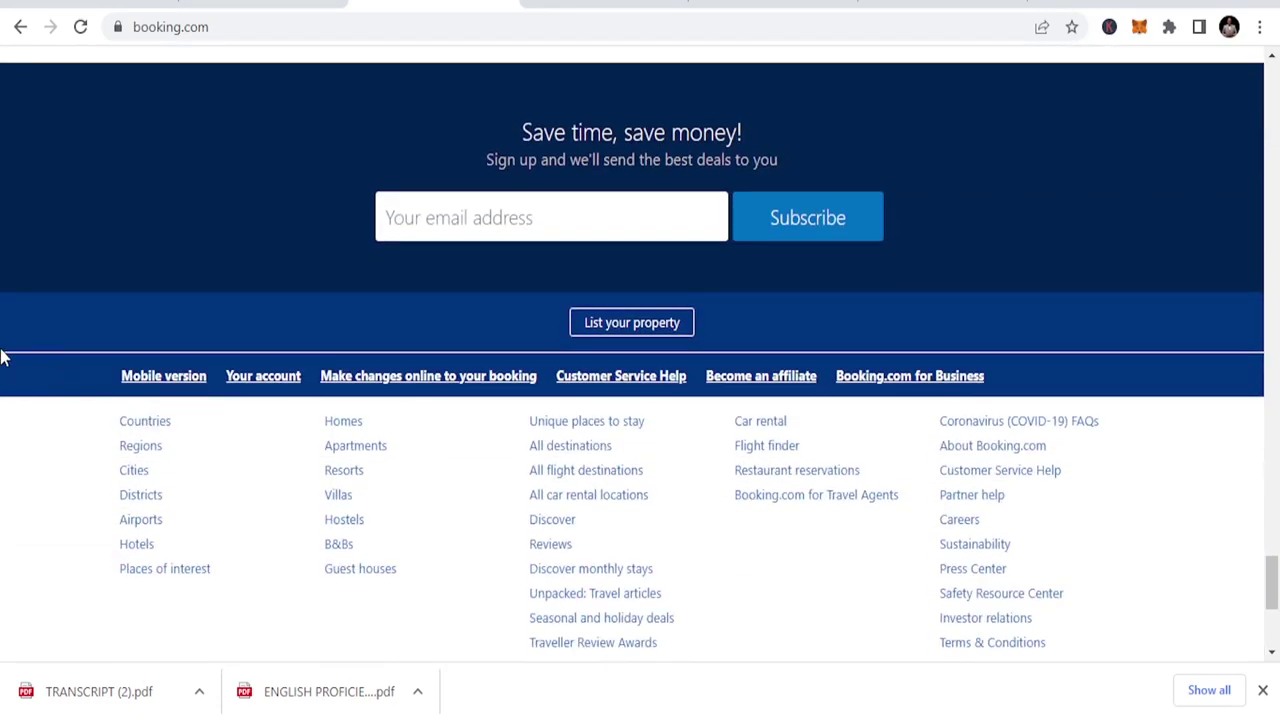
pyautogui.click(770, 385)
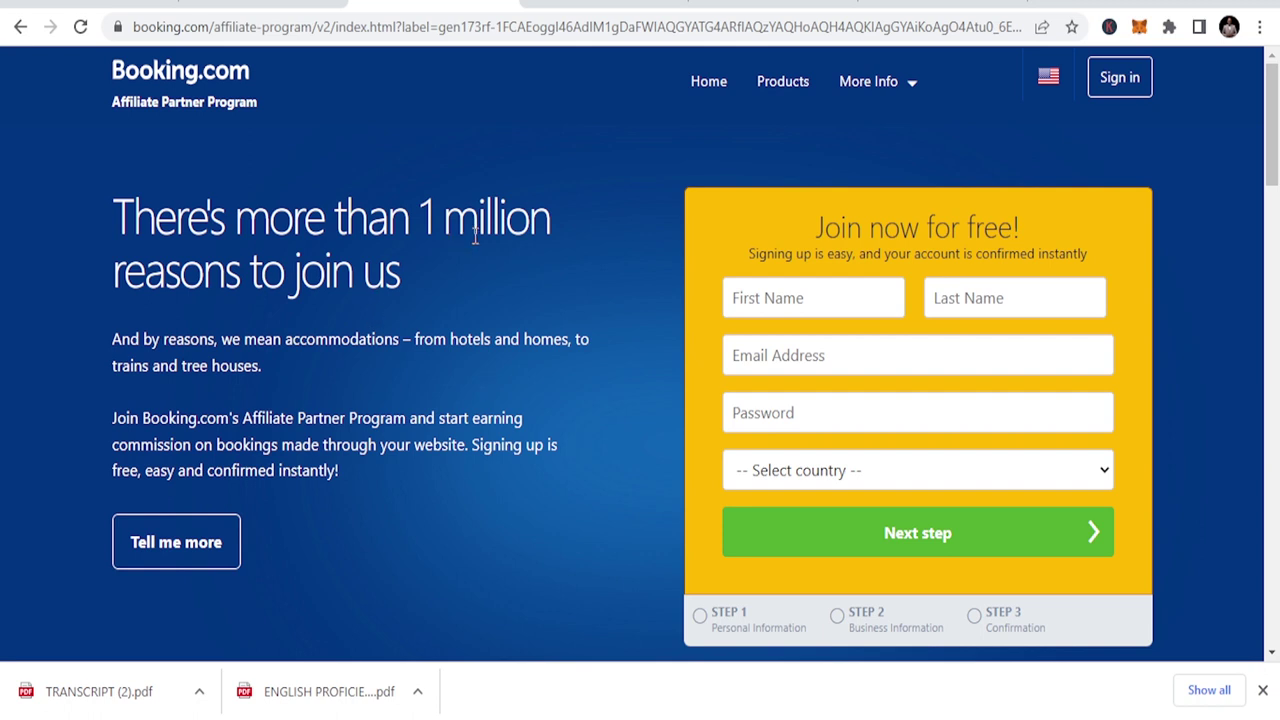
pyautogui.scroll(-1, 418, 332)
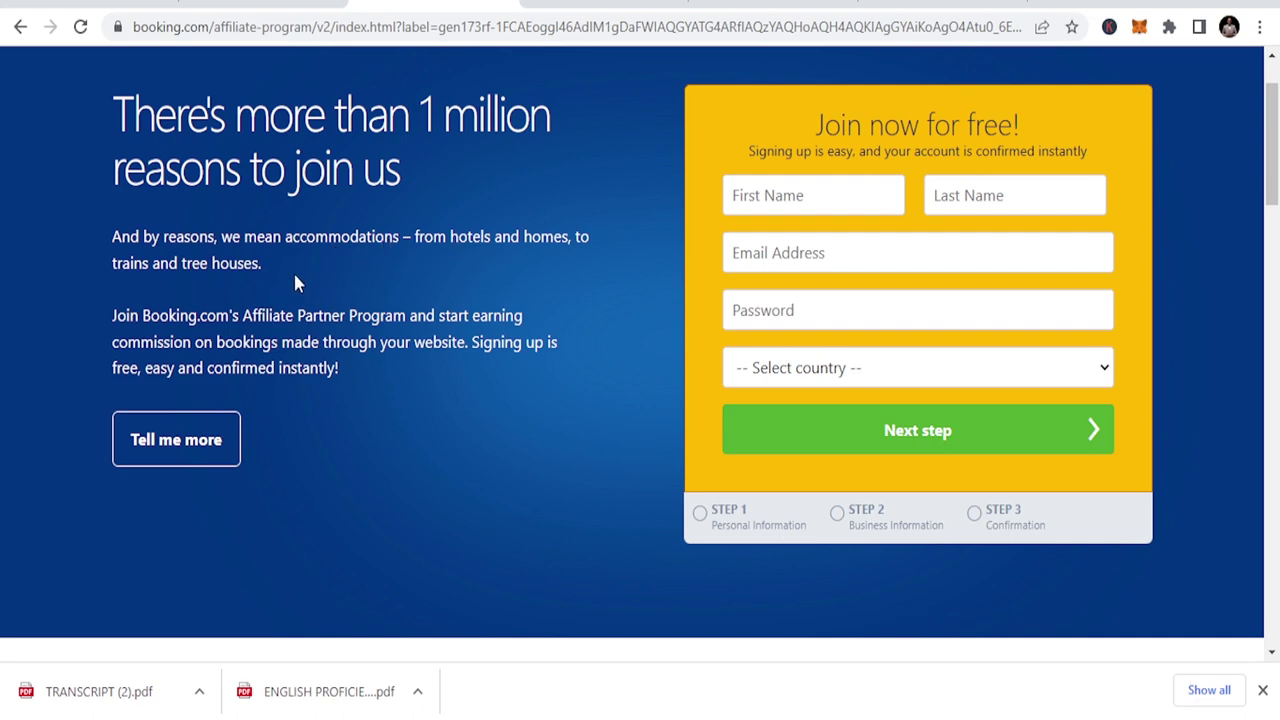
pyautogui.scroll(-1, 293, 278)
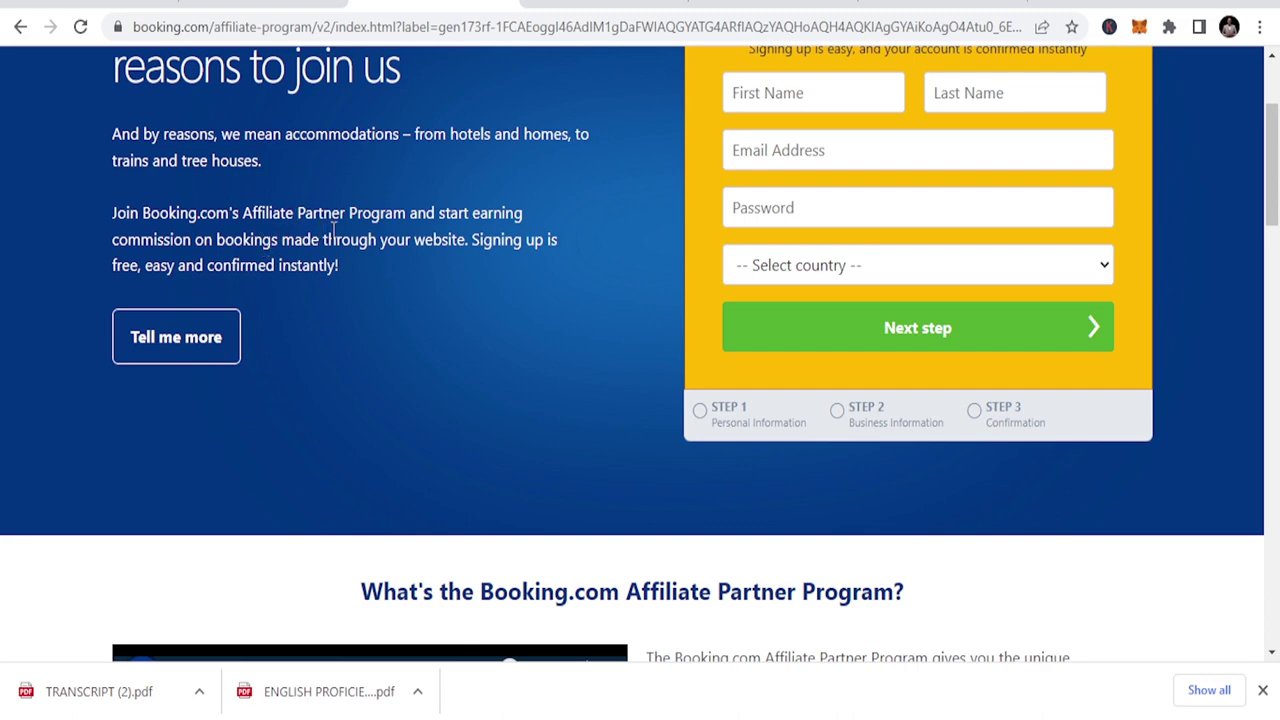
pyautogui.scroll(-2, 296, 222)
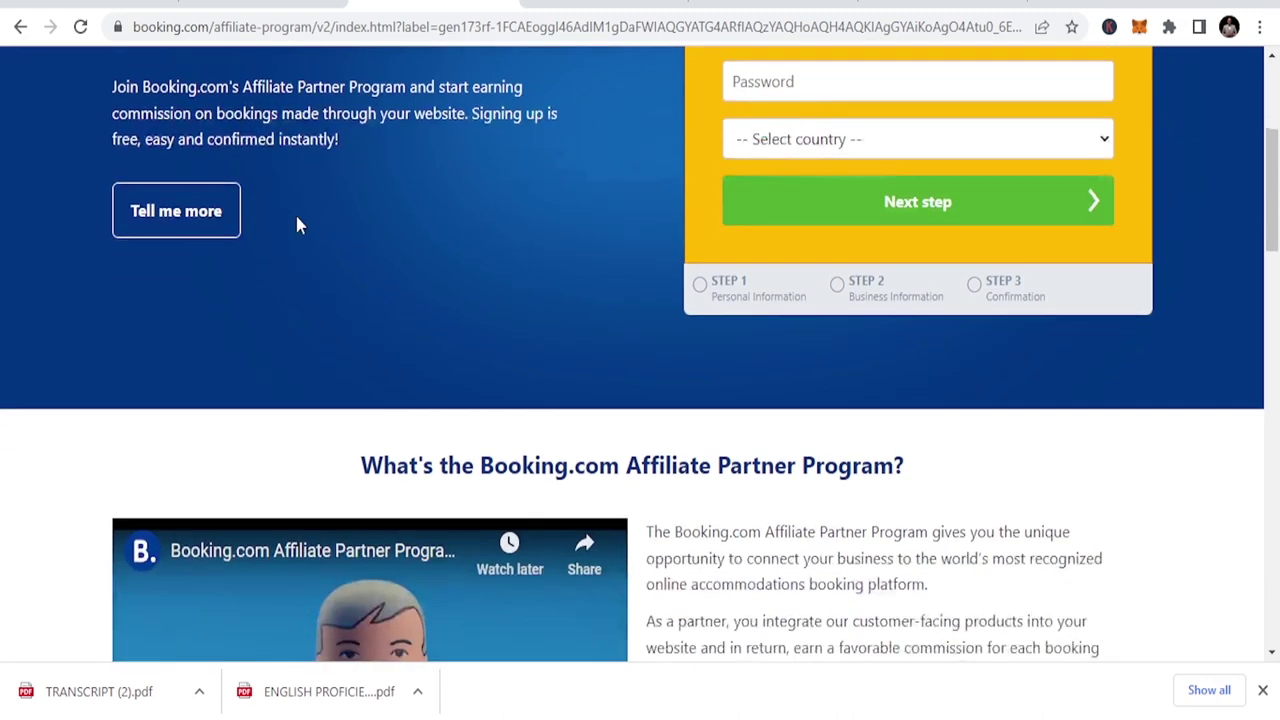
pyautogui.scroll(4, 480, 226)
pyautogui.scroll(-3, 490, 243)
pyautogui.scroll(-4, 490, 243)
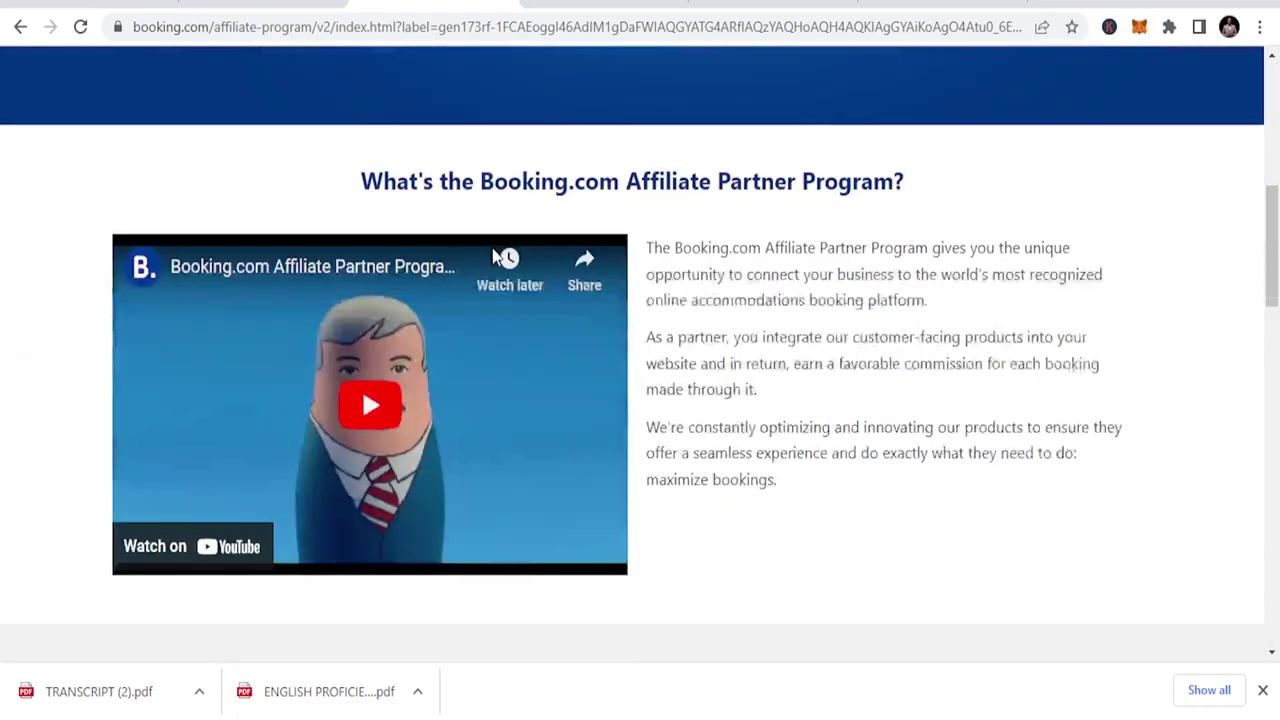
pyautogui.scroll(-3, 480, 287)
pyautogui.scroll(-3, 477, 304)
pyautogui.scroll(-3, 476, 303)
pyautogui.scroll(-1, 476, 303)
pyautogui.scroll(-2, 476, 301)
pyautogui.scroll(-2, 476, 301)
pyautogui.scroll(-1, 476, 300)
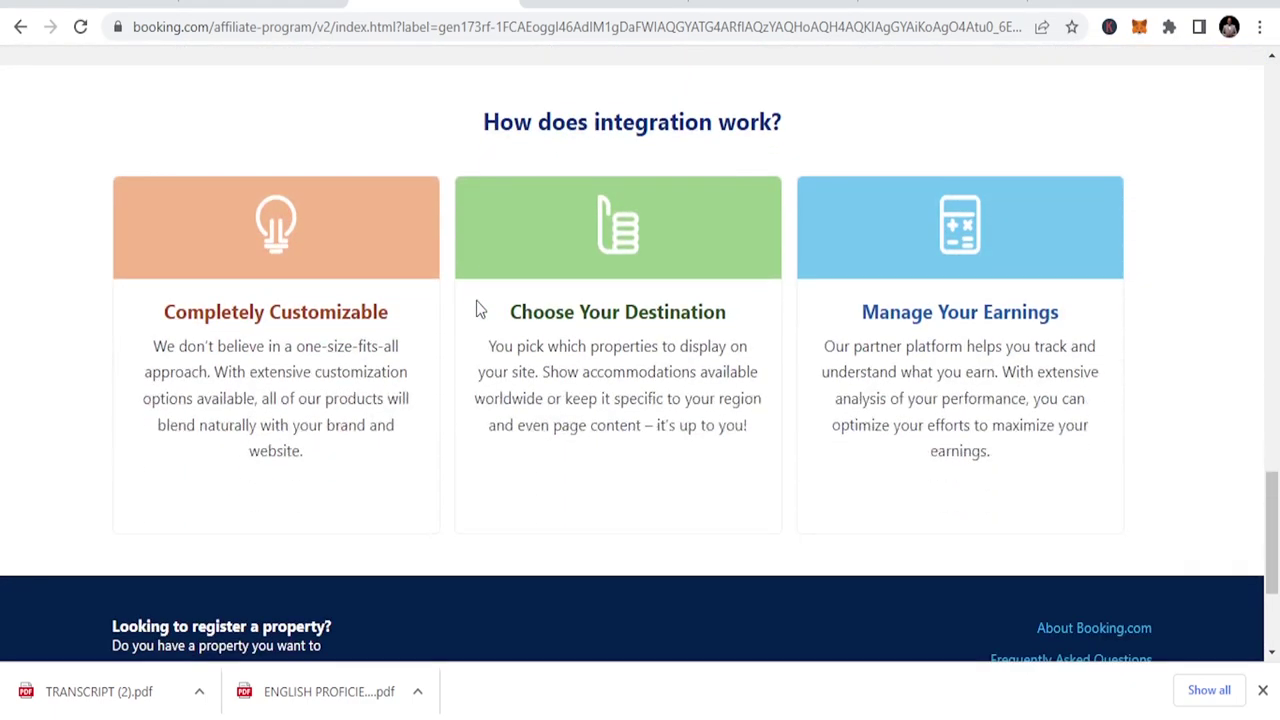
pyautogui.scroll(-2, 476, 300)
pyautogui.scroll(2, 476, 304)
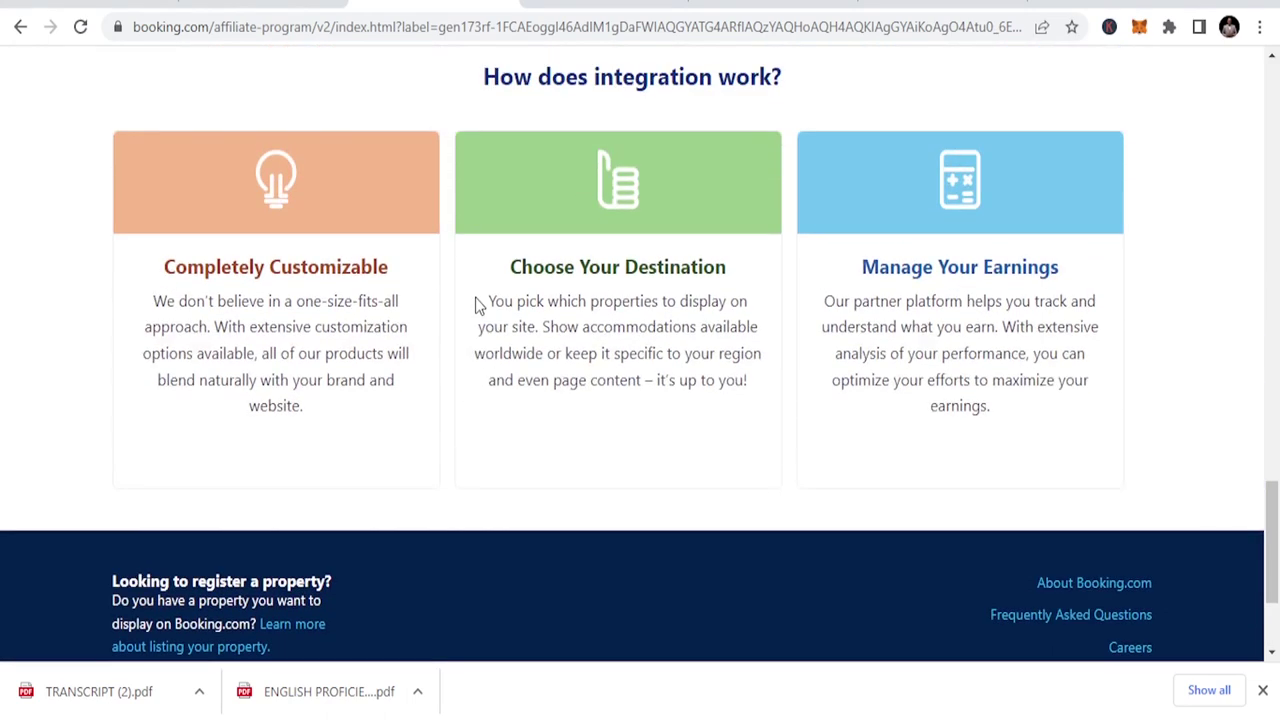
pyautogui.scroll(2, 475, 300)
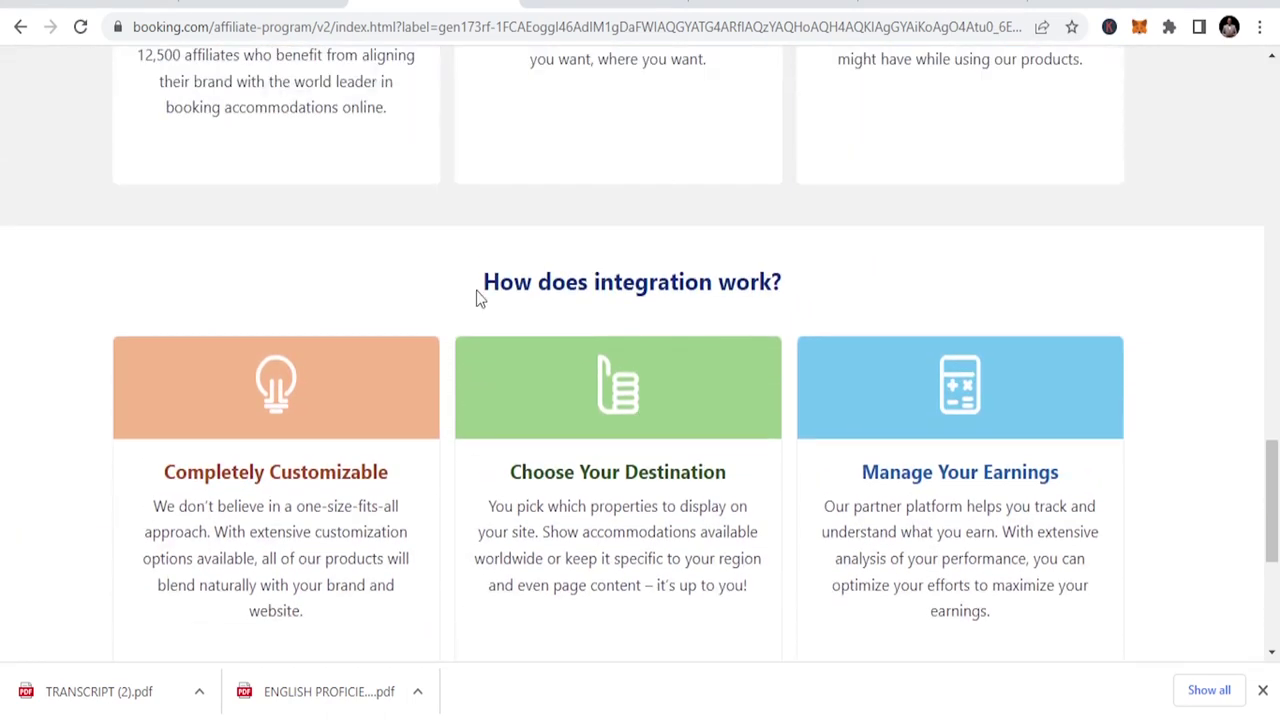
pyautogui.scroll(1, 476, 297)
pyautogui.scroll(1, 476, 297)
pyautogui.scroll(1, 476, 297)
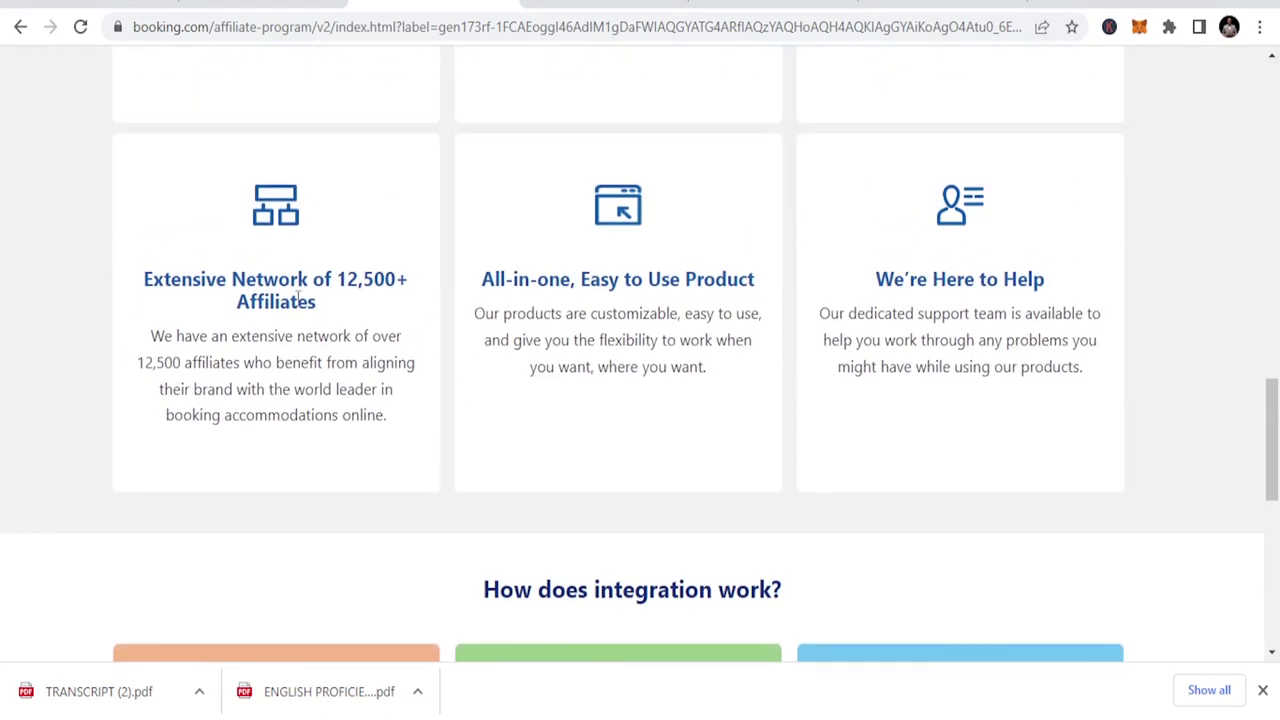
pyautogui.scroll(3, 420, 354)
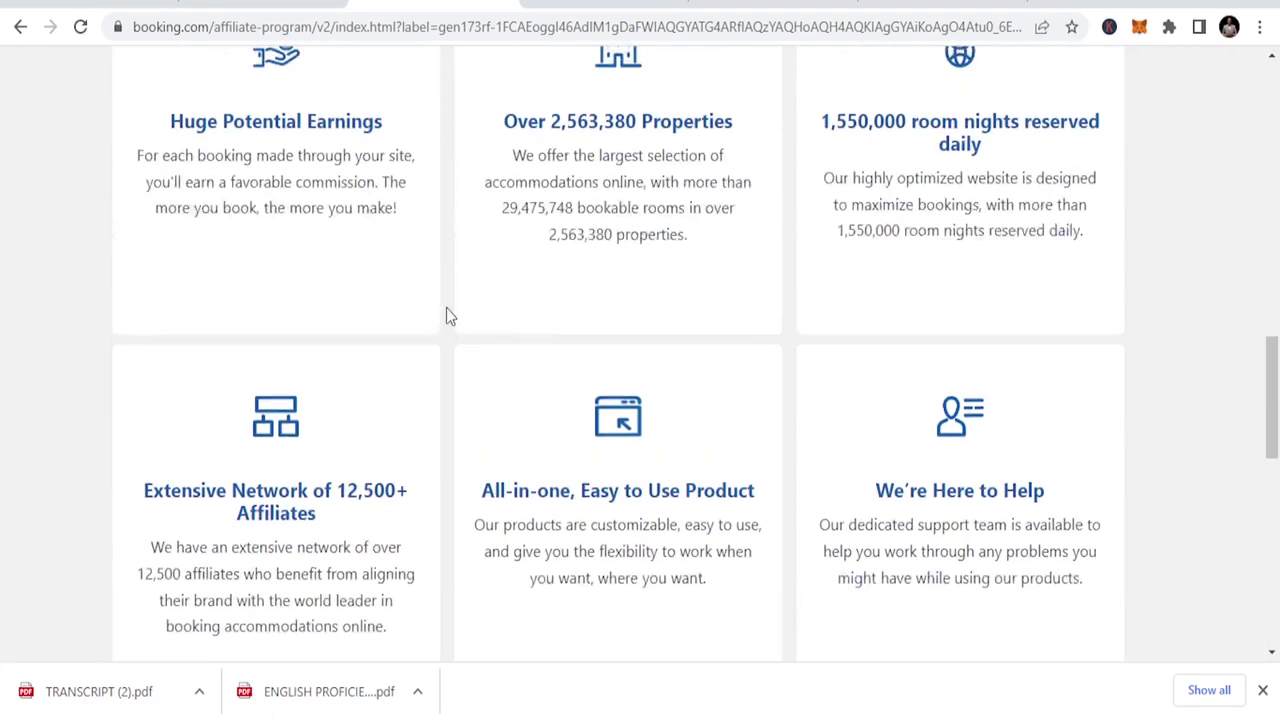
pyautogui.scroll(5, 446, 314)
pyautogui.scroll(4, 580, 268)
pyautogui.scroll(3, 615, 256)
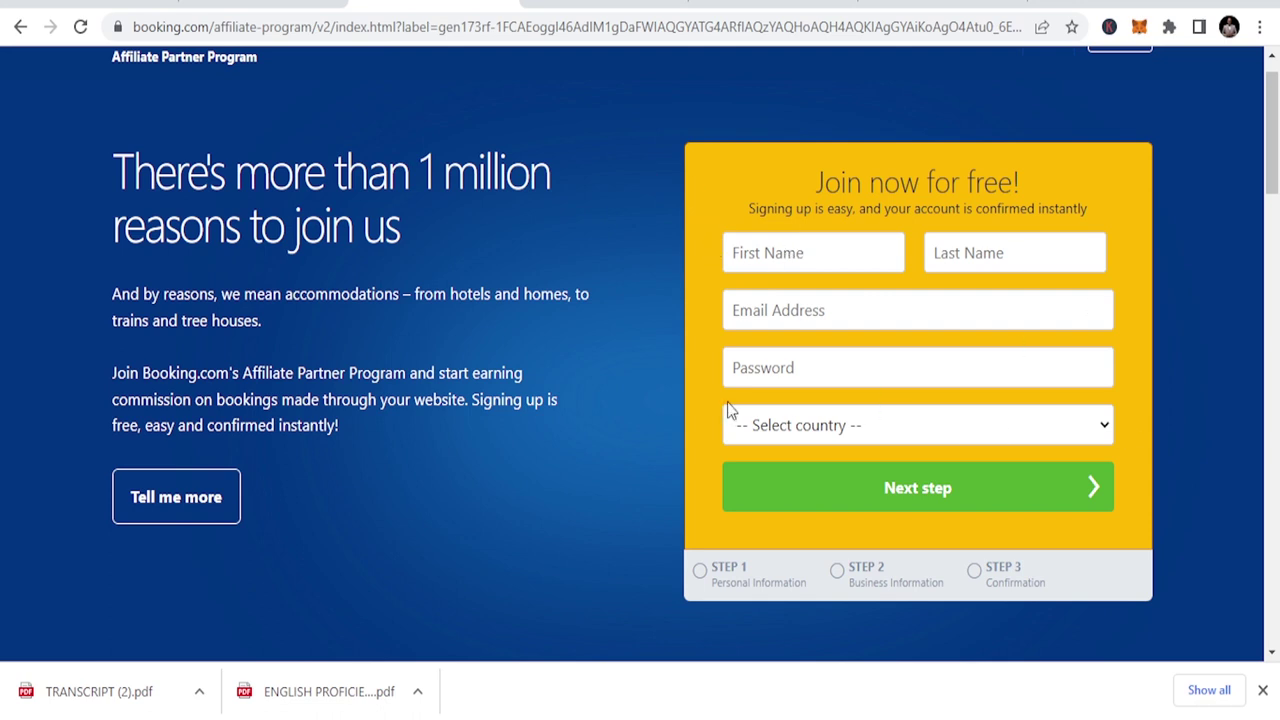
pyautogui.scroll(1, 657, 289)
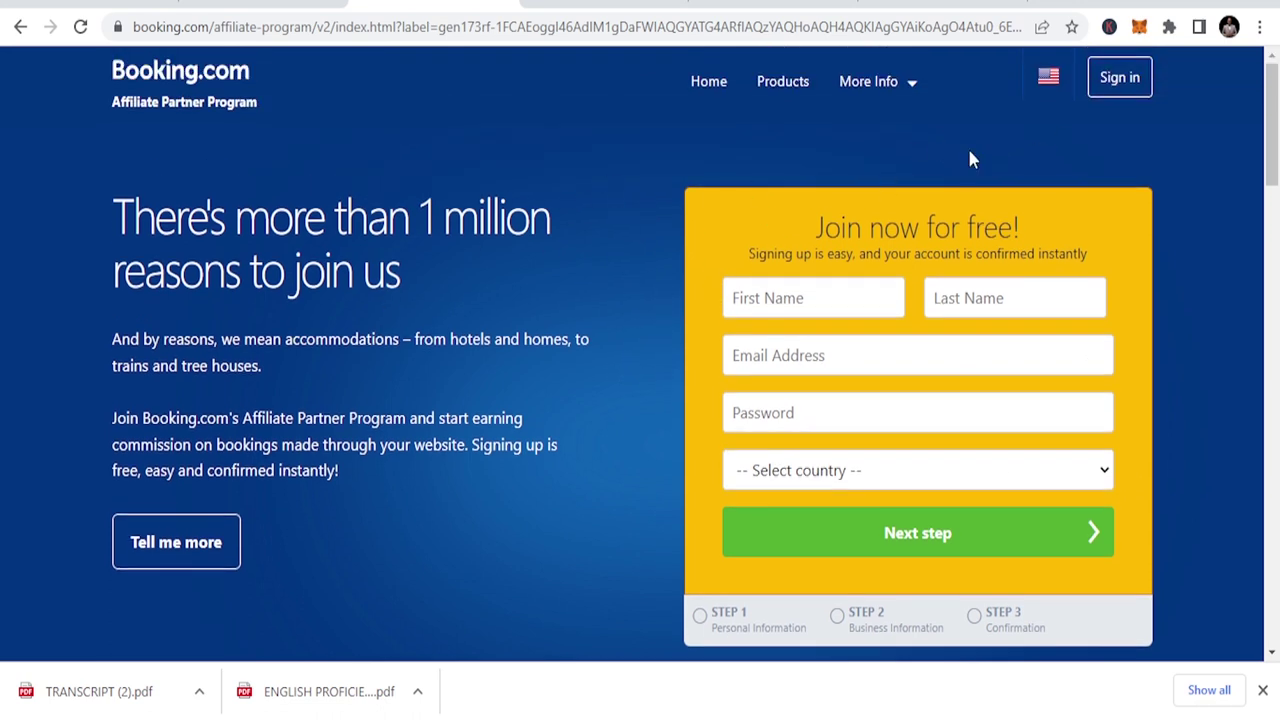
# Scroll over the Affiliate Partner Program 'Join now for free!' form, leaving its fields blank.
pyautogui.scroll(-2, 692, 317)
pyautogui.scroll(2, 628, 355)
pyautogui.scroll(-1, 1022, 557)
pyautogui.scroll(1, 446, 427)
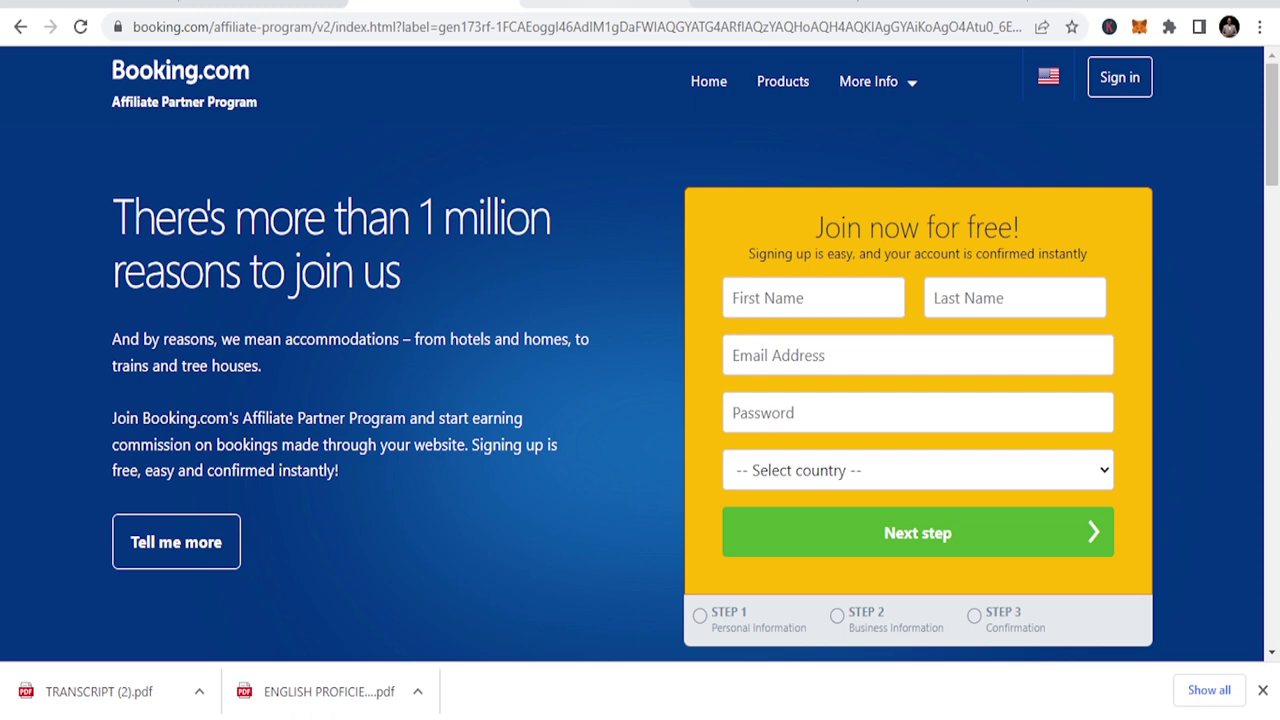
# Switch to the TikTok tab and search for 'travel'.
pyautogui.hotkey('ctrl', 'Tab')
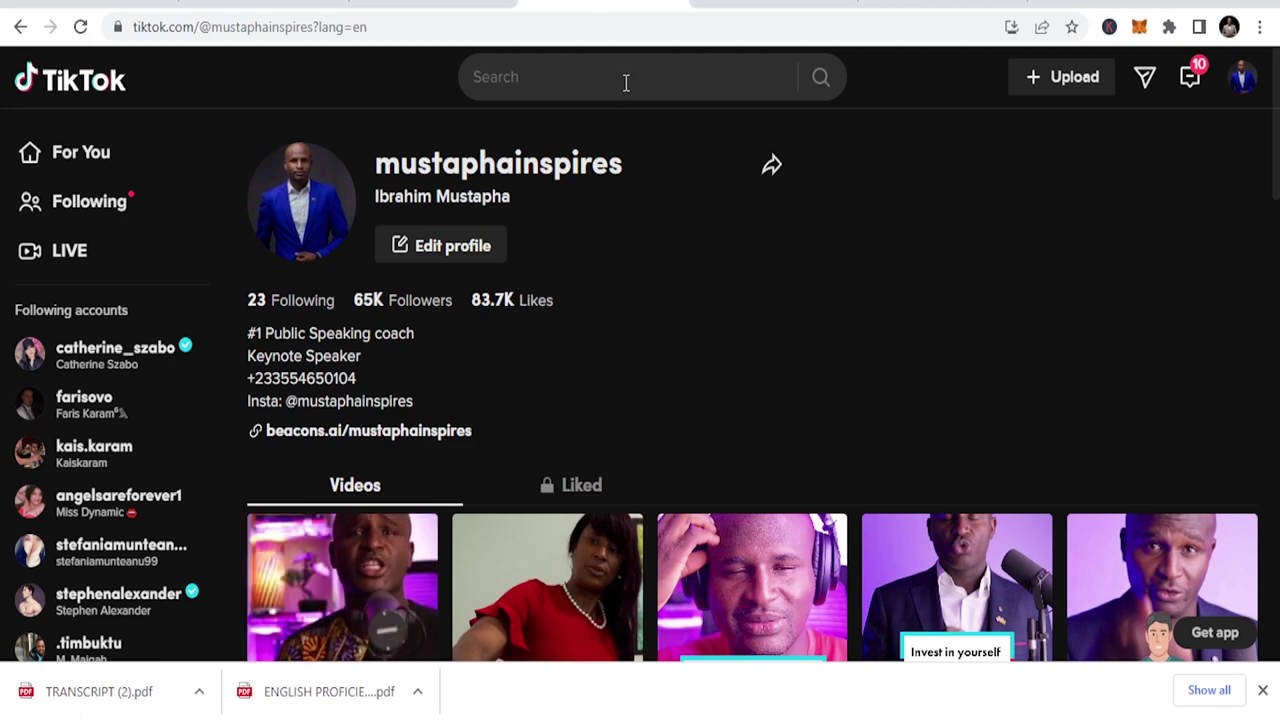
pyautogui.write('t')
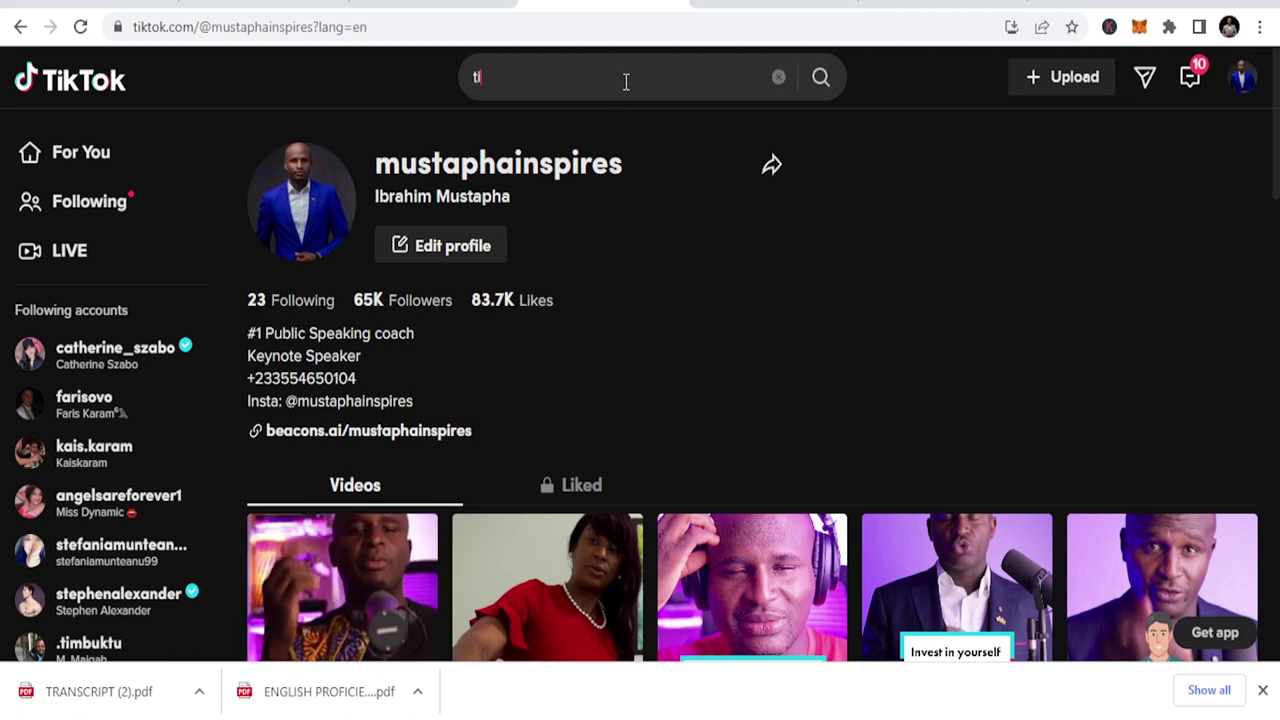
pyautogui.write('i')
pyautogui.press('BackSpace')
pyautogui.write('ravel')
pyautogui.press('Return')
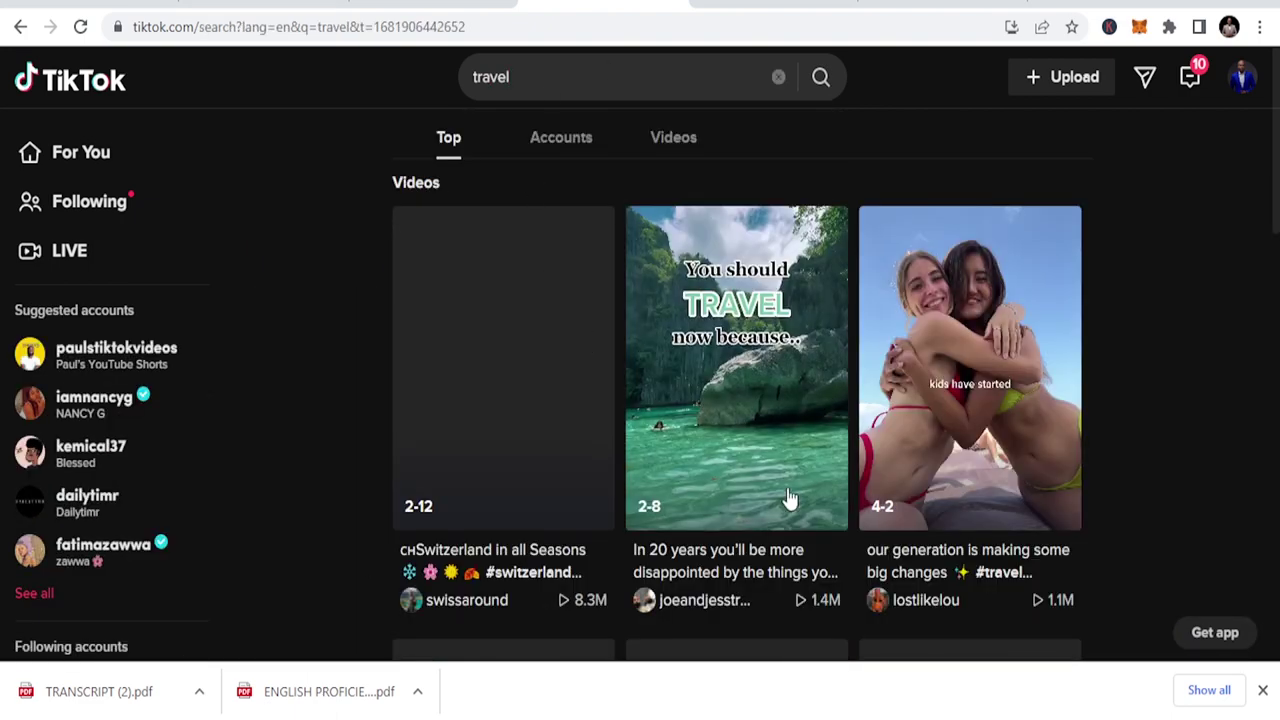
# Preview the 'You should TRAVEL' clip, then close it back to results.
pyautogui.scroll(-3, 797, 345)
pyautogui.scroll(-4, 785, 355)
pyautogui.scroll(5, 773, 366)
pyautogui.scroll(2, 770, 375)
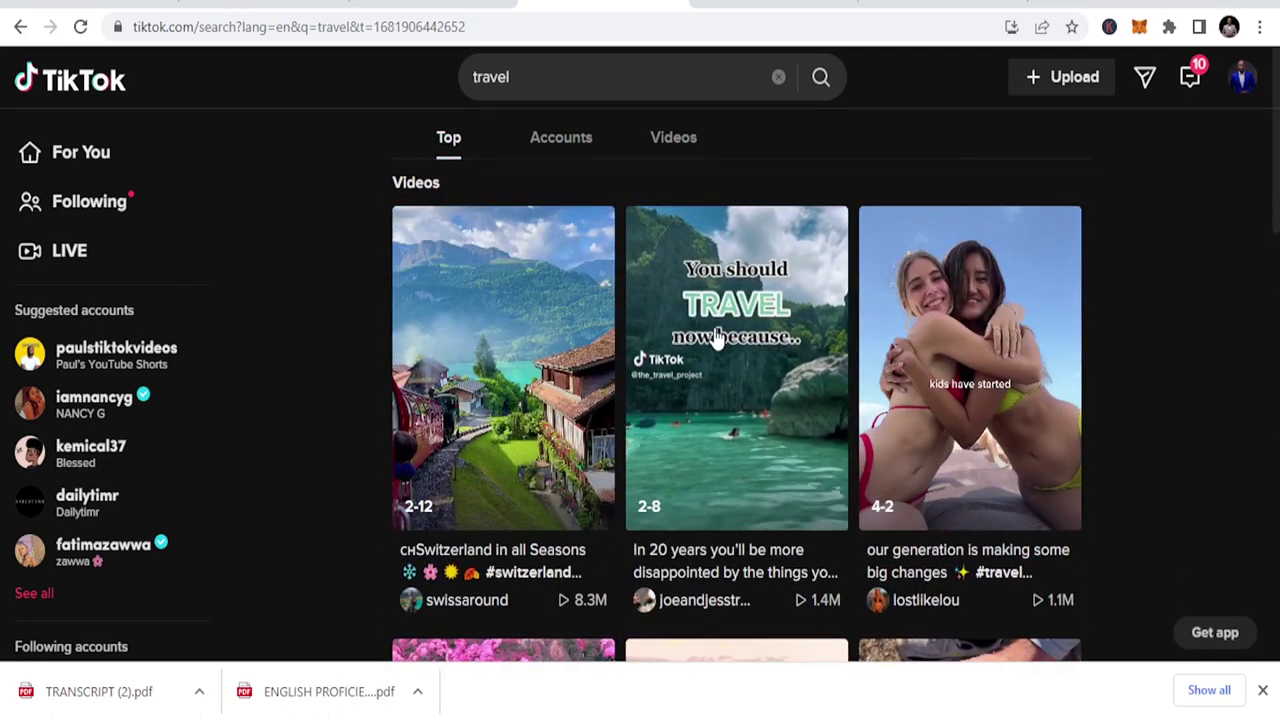
pyautogui.click(690, 370)
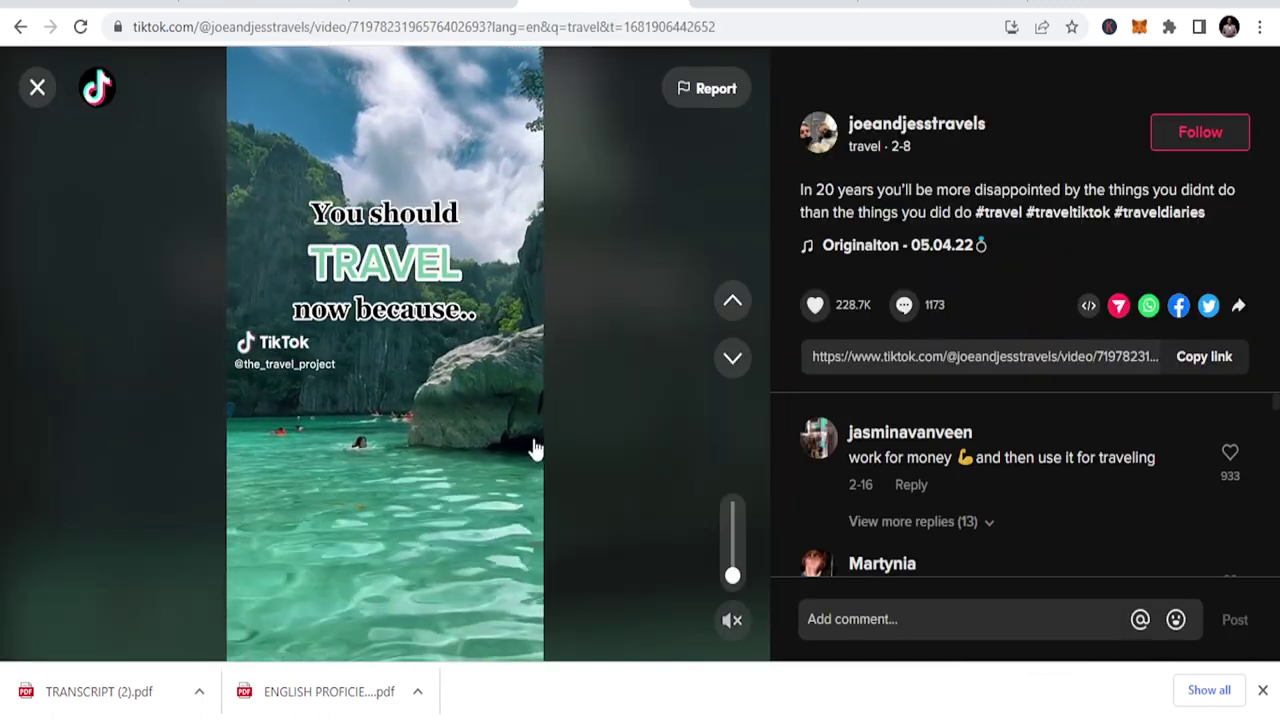
pyautogui.scroll(-2, 480, 435)
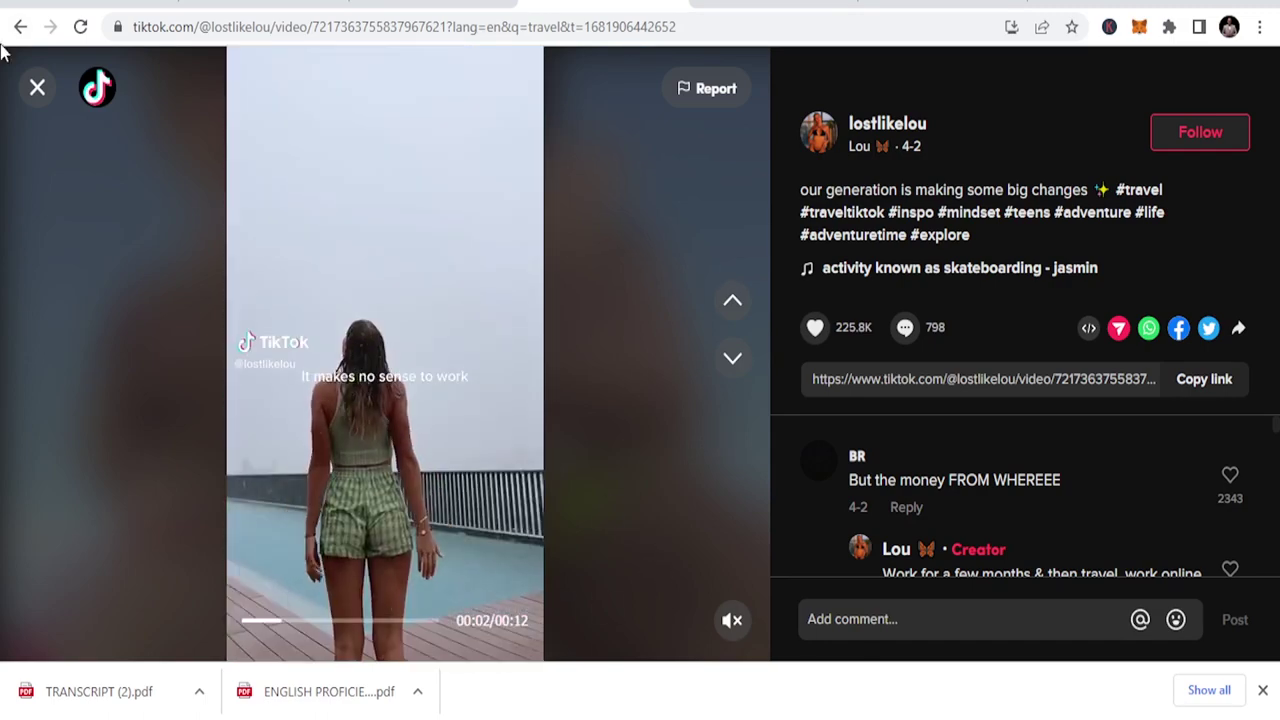
pyautogui.click(37, 88)
# Browse further down the 'travel' search results.
pyautogui.scroll(-4, 711, 486)
pyautogui.scroll(-2, 711, 486)
pyautogui.scroll(-3, 711, 486)
pyautogui.scroll(-2, 714, 475)
pyautogui.scroll(-2, 712, 476)
pyautogui.scroll(-1, 712, 478)
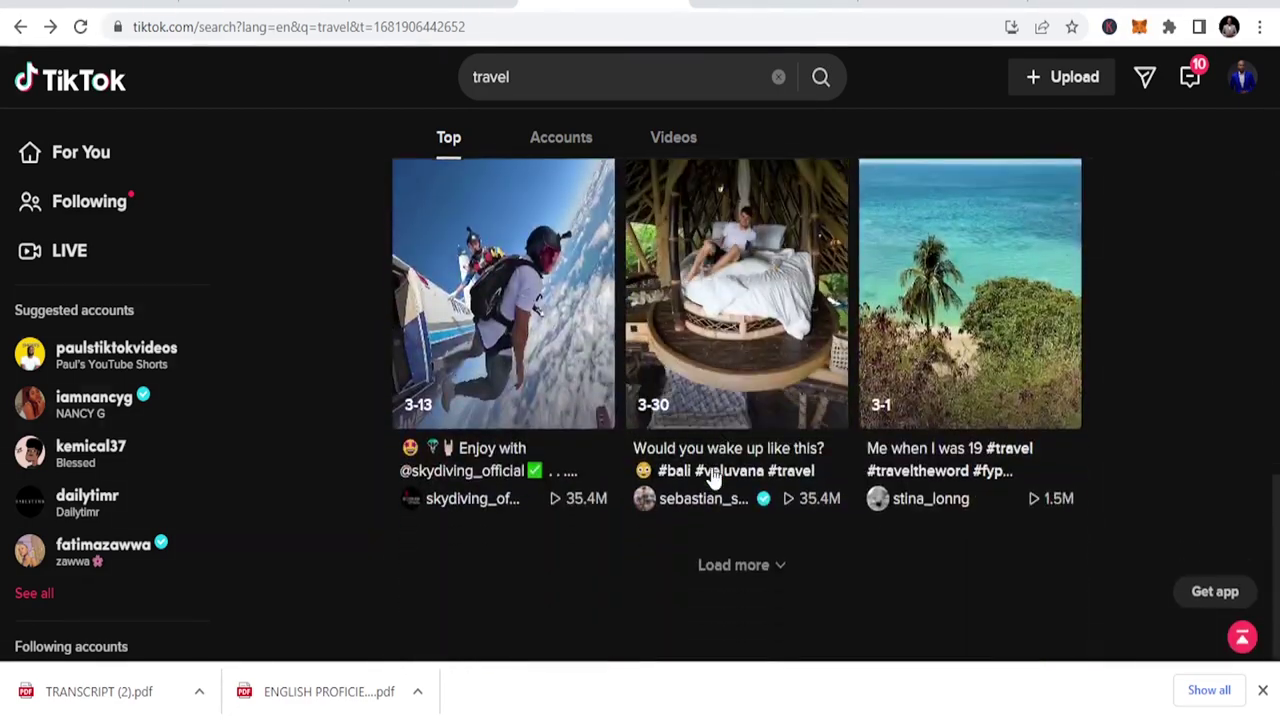
pyautogui.scroll(-2, 731, 514)
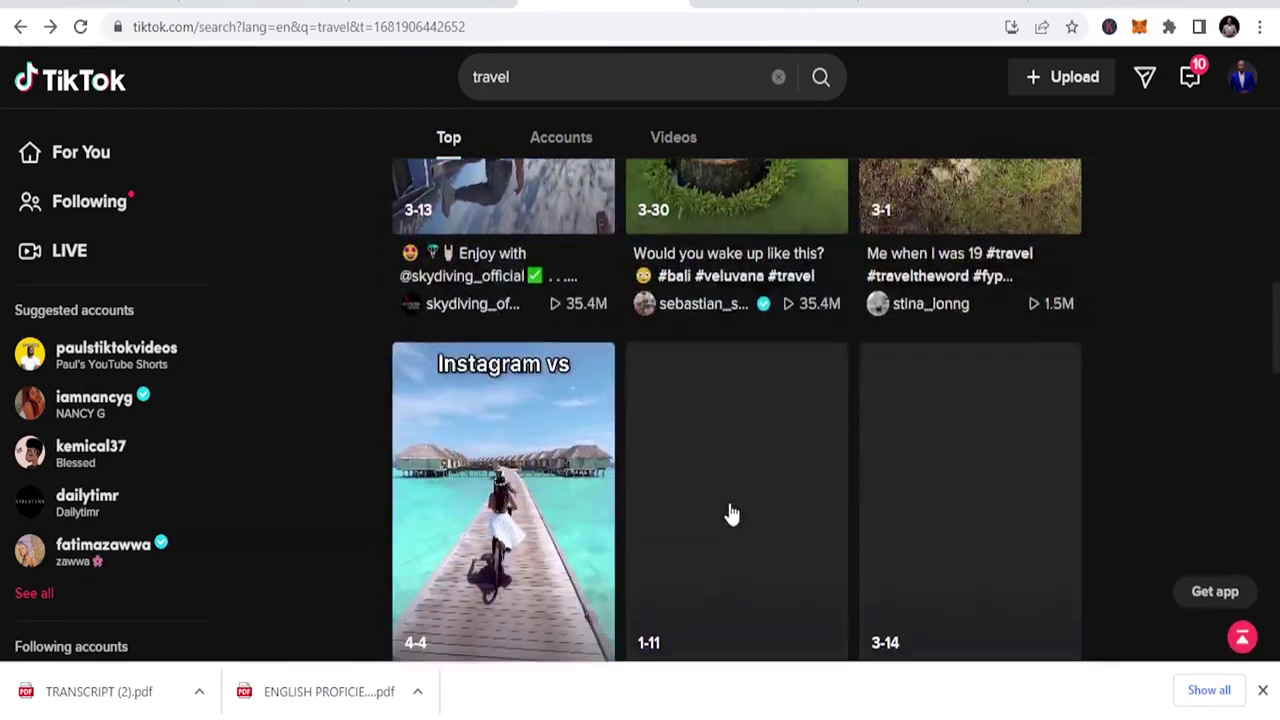
pyautogui.scroll(-4, 731, 514)
pyautogui.scroll(-2, 731, 513)
pyautogui.scroll(-2, 731, 514)
pyautogui.scroll(-3, 731, 514)
pyautogui.scroll(-2, 731, 514)
pyautogui.scroll(-3, 700, 490)
pyautogui.scroll(-2, 856, 491)
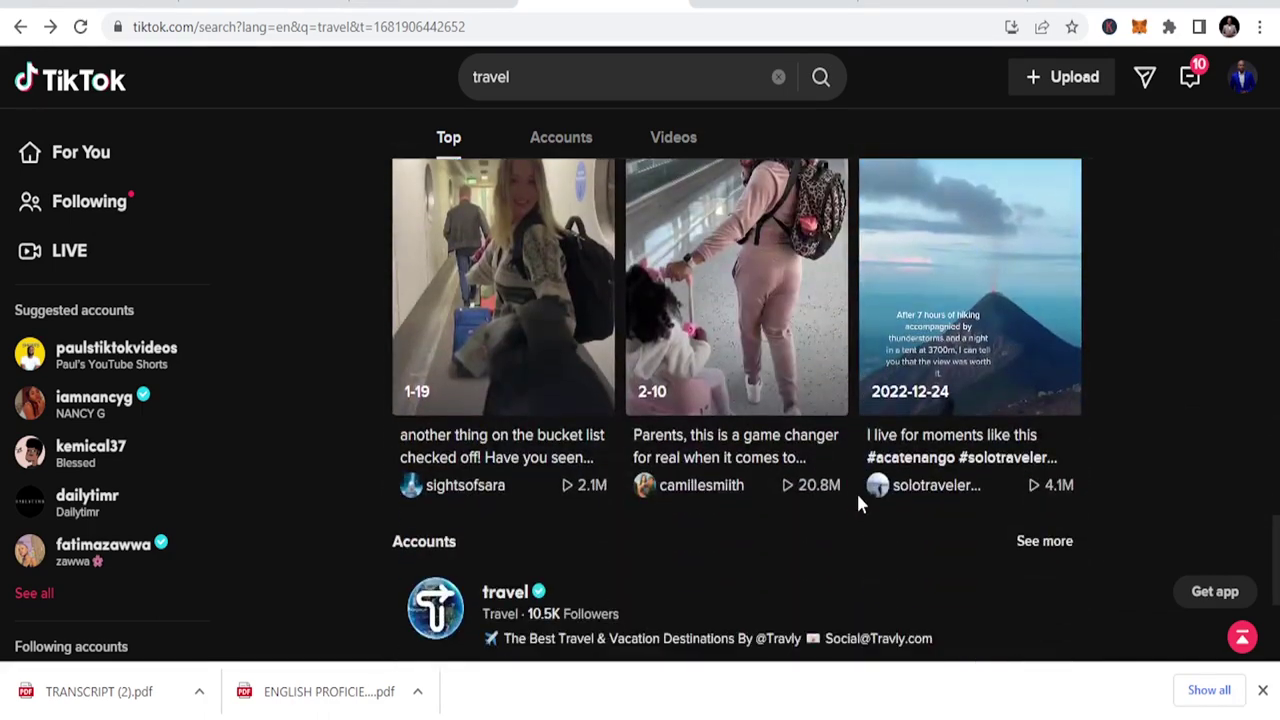
pyautogui.scroll(-2, 856, 491)
pyautogui.scroll(3, 858, 507)
pyautogui.scroll(3, 856, 507)
pyautogui.scroll(4, 856, 505)
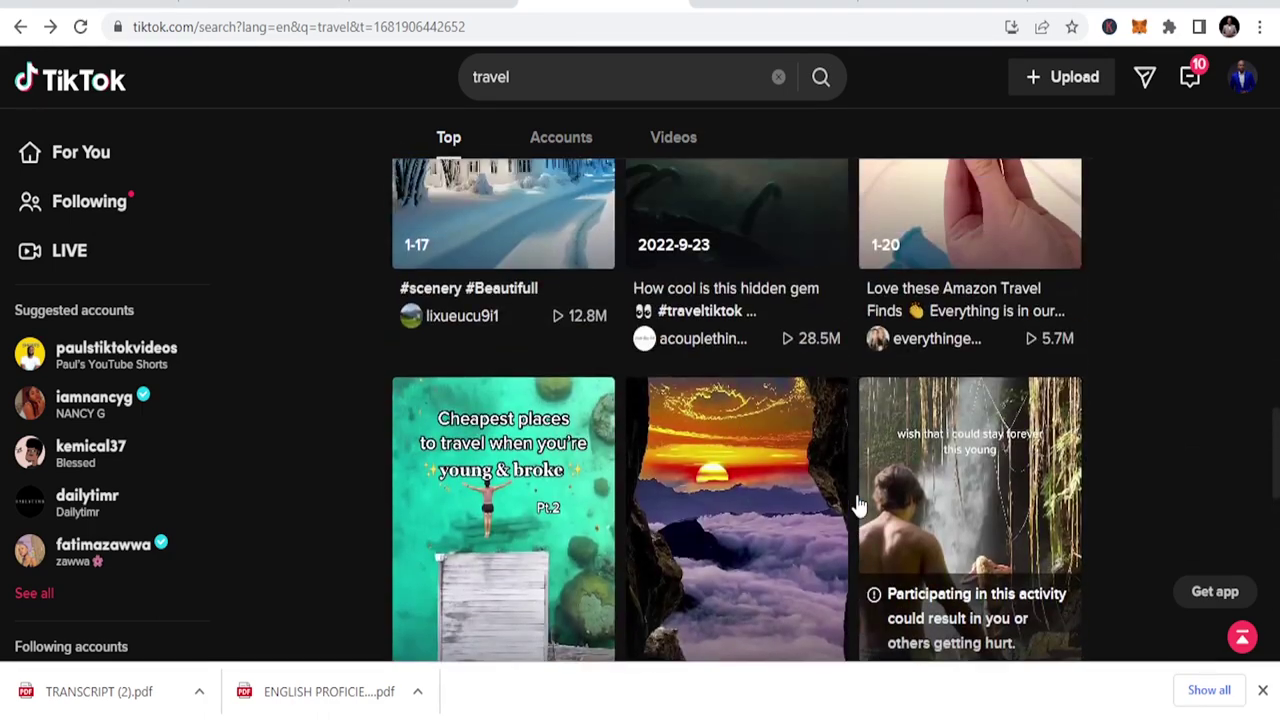
pyautogui.scroll(2, 855, 491)
pyautogui.scroll(-2, 855, 490)
pyautogui.scroll(-3, 855, 490)
pyautogui.scroll(3, 729, 366)
pyautogui.scroll(4, 729, 366)
pyautogui.scroll(4, 727, 355)
pyautogui.scroll(2, 724, 345)
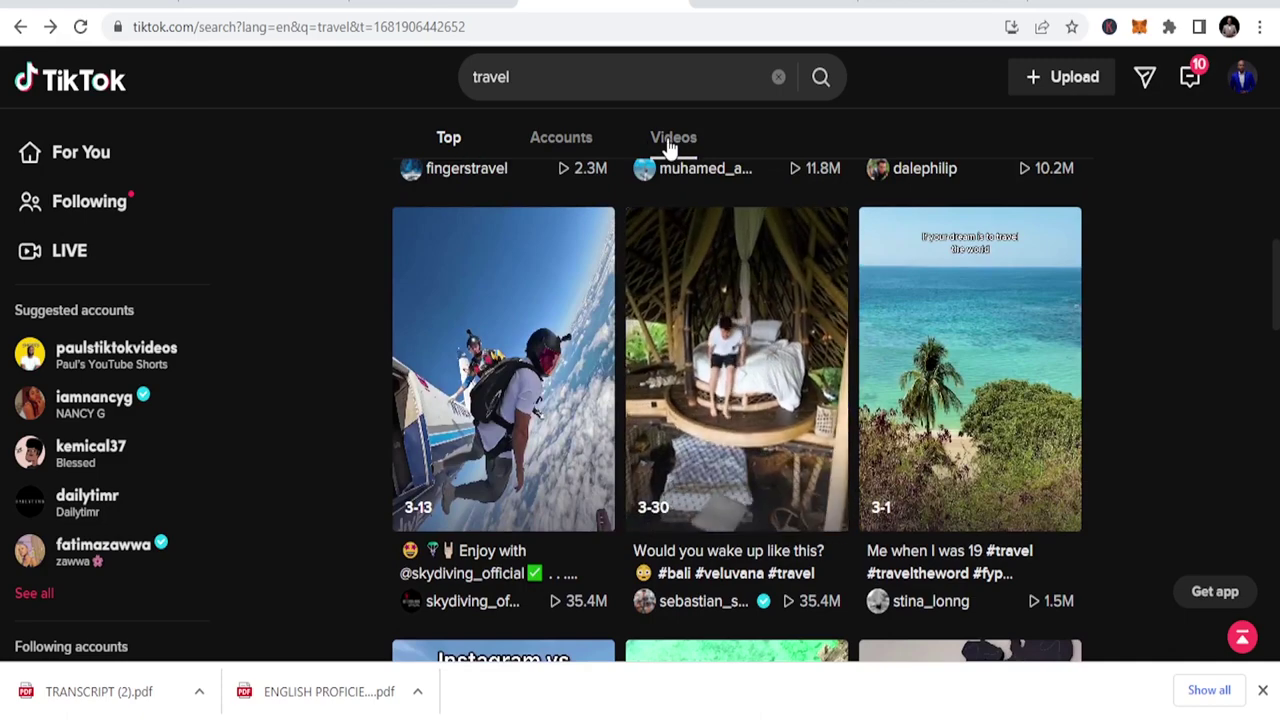
# Filter to the Videos tab and browse travel clips with their view counts.
pyautogui.click(672, 139)
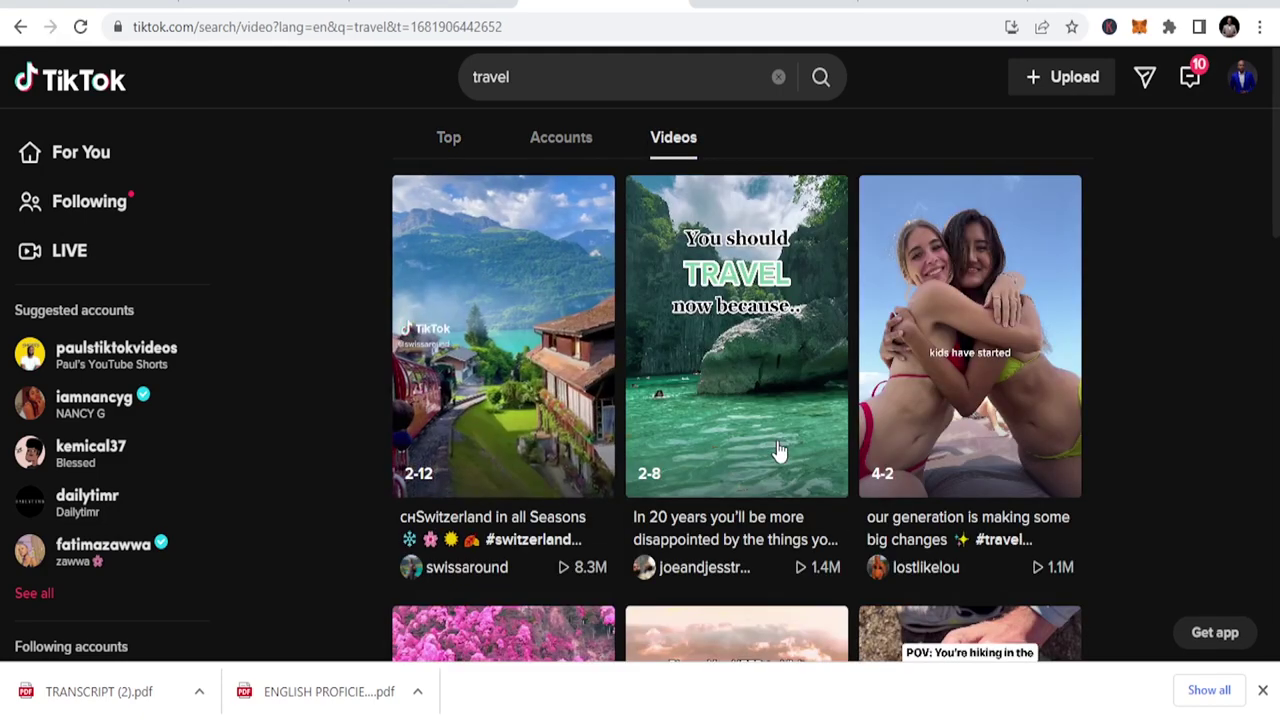
pyautogui.scroll(-2, 779, 451)
pyautogui.scroll(-2, 779, 451)
pyautogui.scroll(-3, 779, 451)
pyautogui.scroll(-2, 779, 452)
pyautogui.scroll(-3, 779, 451)
pyautogui.scroll(-1, 779, 453)
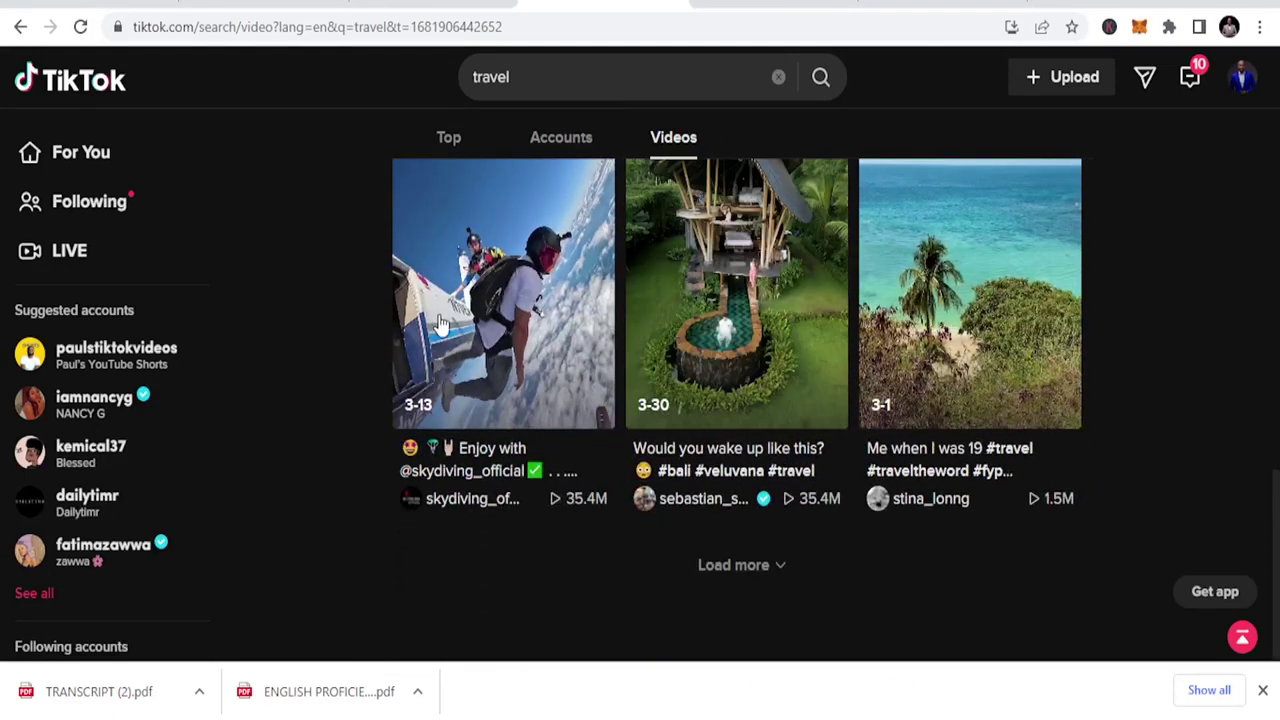
pyautogui.scroll(3, 763, 354)
pyautogui.scroll(3, 763, 354)
pyautogui.scroll(1, 763, 354)
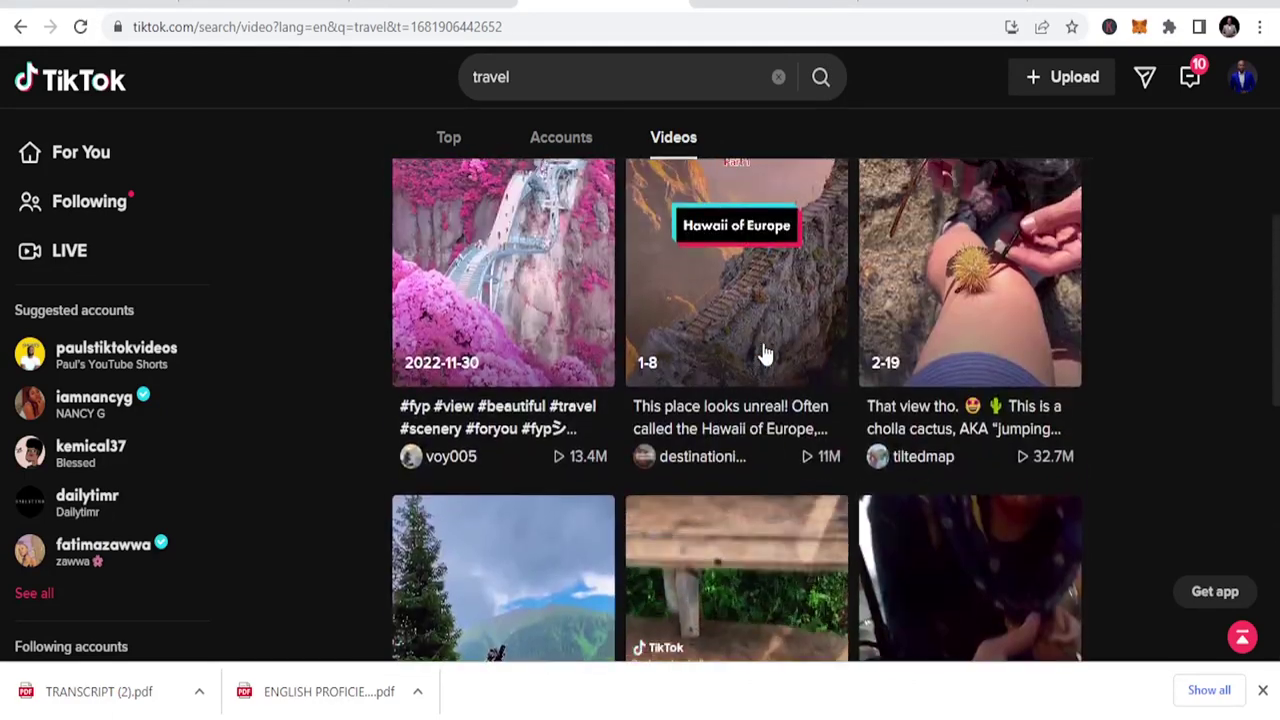
pyautogui.scroll(2, 763, 354)
pyautogui.scroll(3, 763, 354)
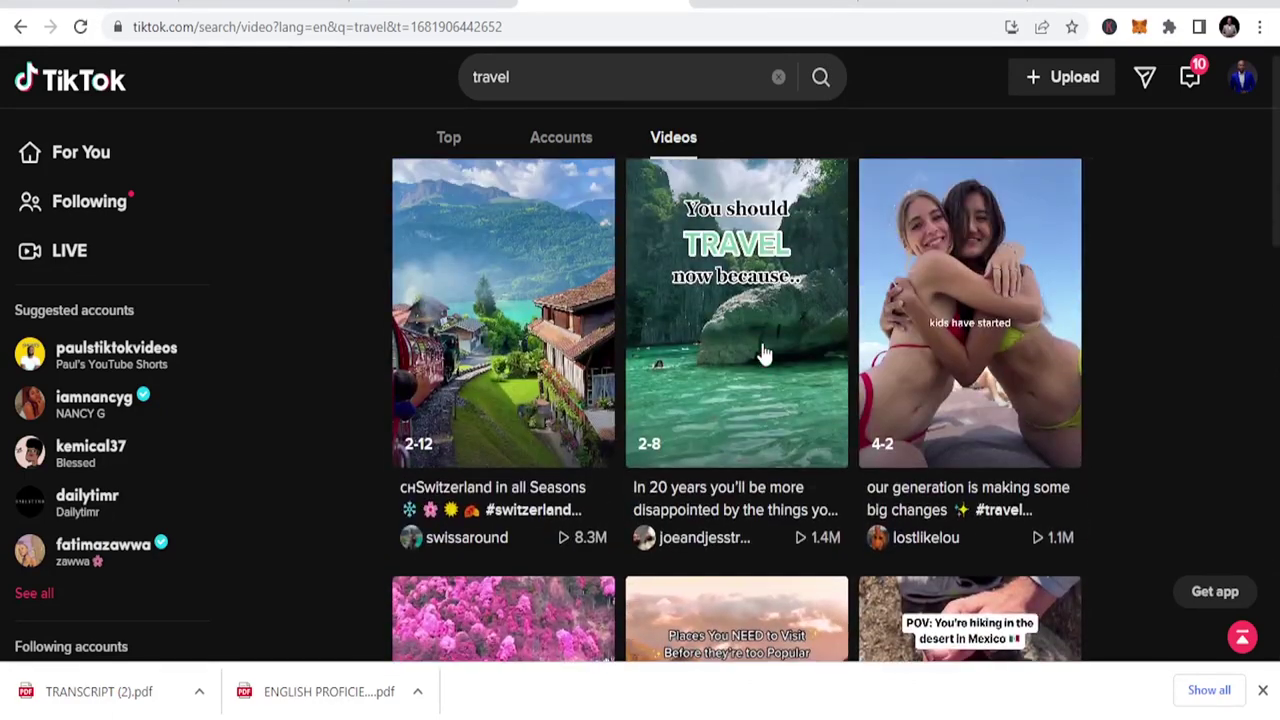
pyautogui.scroll(-2, 766, 357)
pyautogui.scroll(-3, 755, 362)
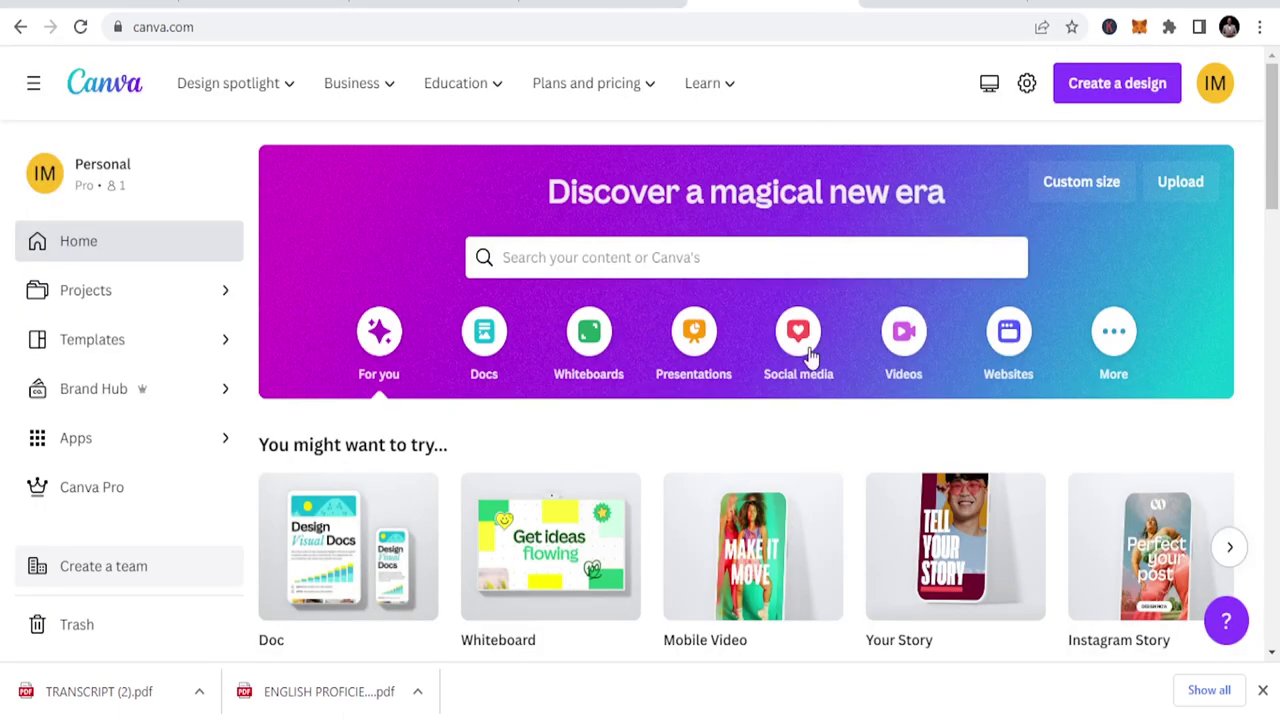
pyautogui.scroll(-1, 866, 386)
pyautogui.scroll(-5, 866, 386)
pyautogui.scroll(-4, 866, 386)
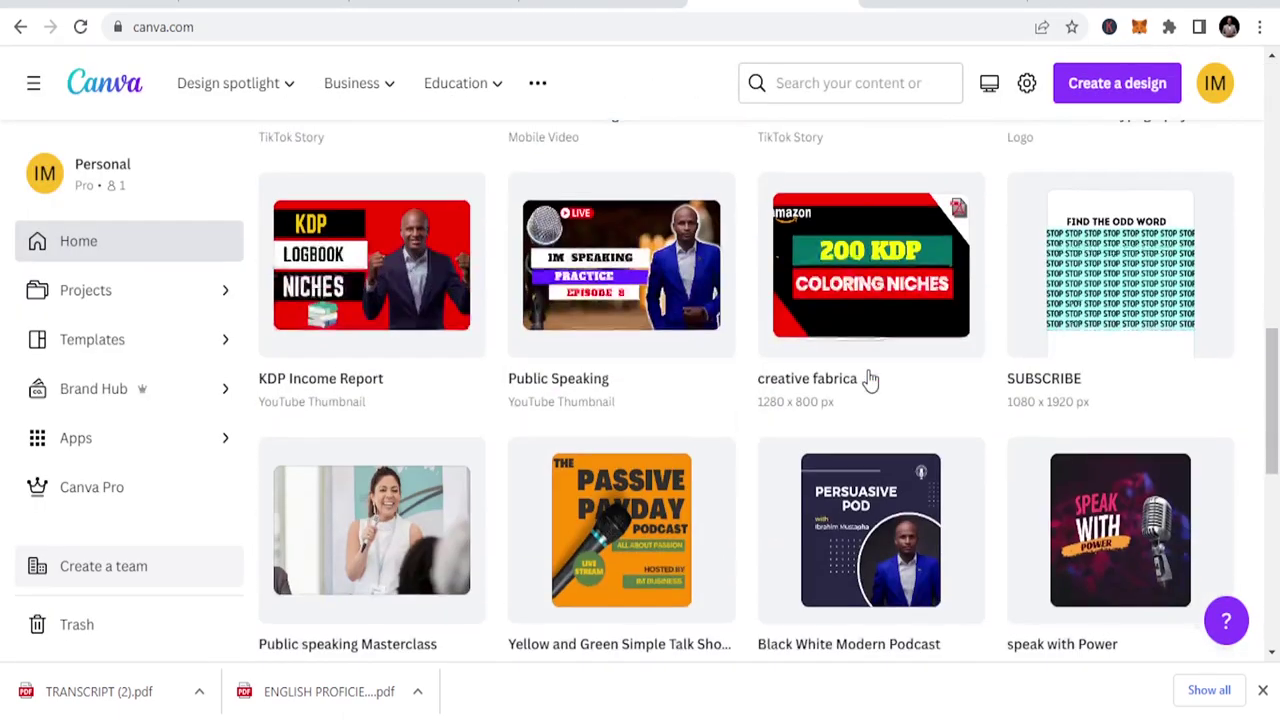
pyautogui.scroll(-1, 870, 384)
pyautogui.scroll(3, 873, 382)
pyautogui.scroll(2, 873, 382)
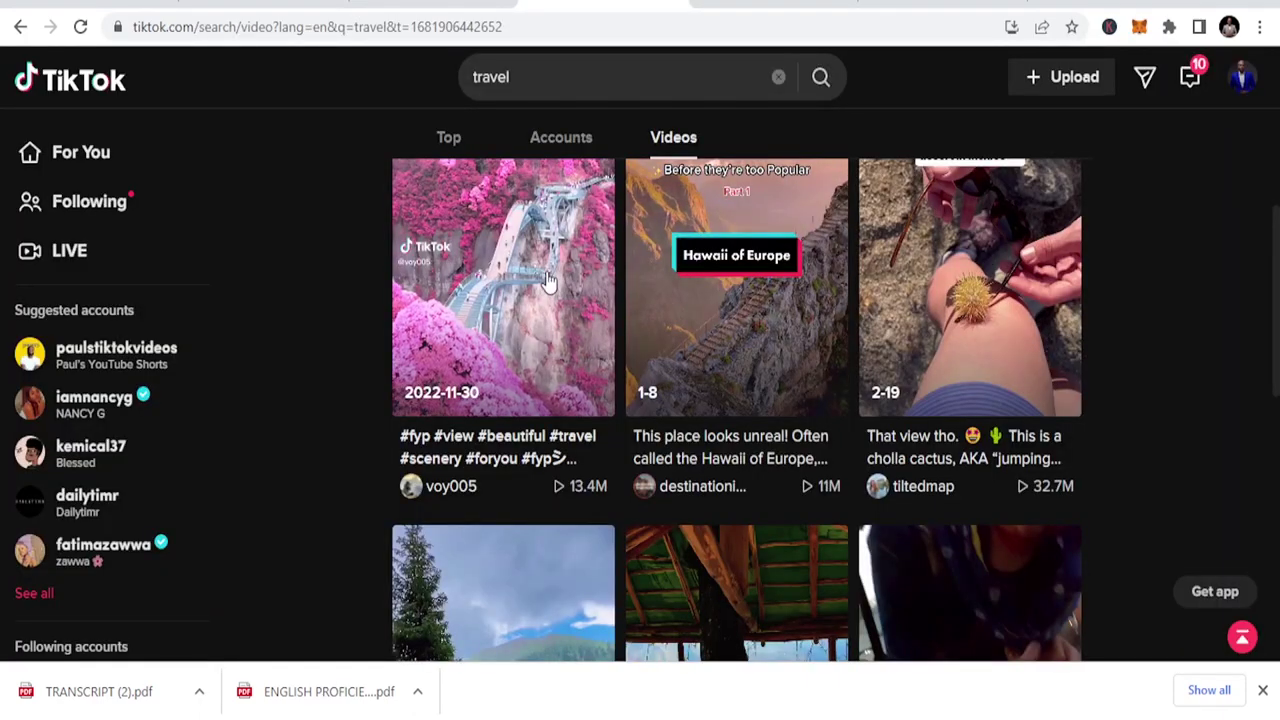
pyautogui.scroll(3, 571, 286)
pyautogui.scroll(1, 600, 288)
pyautogui.scroll(2, 660, 290)
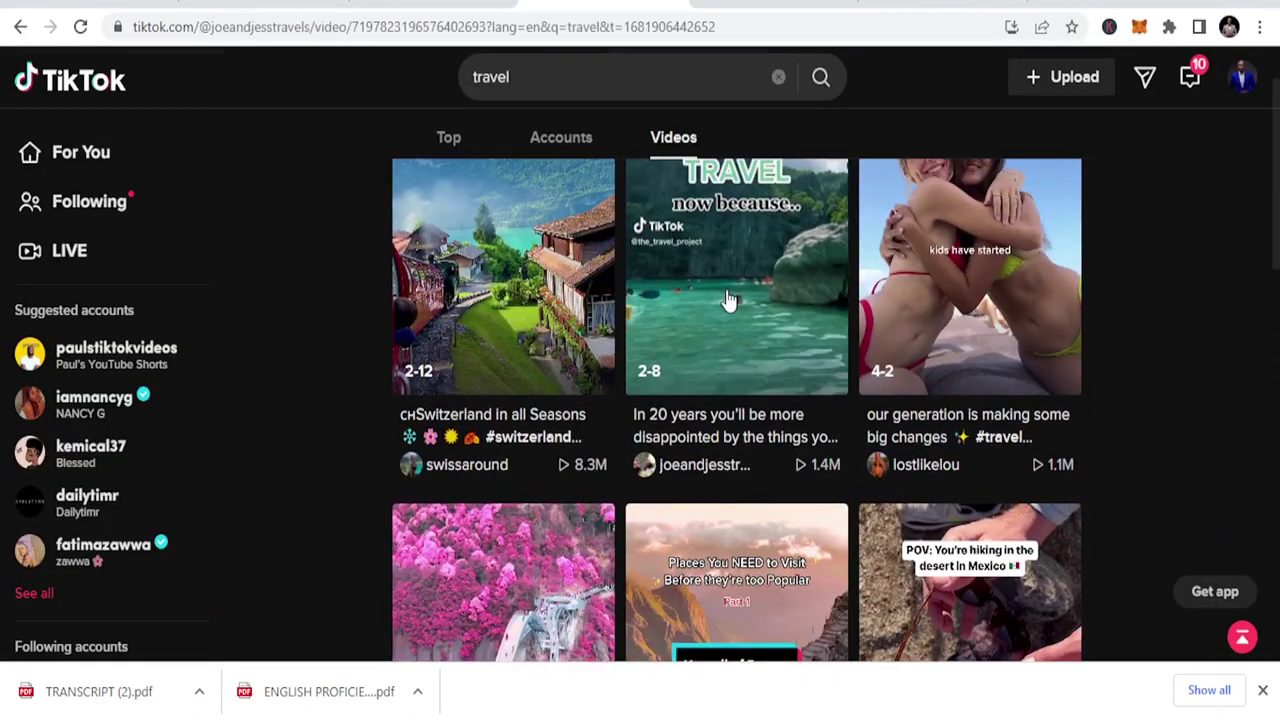
# Open the 'You should TRAVEL' video and view its creator's profile.
pyautogui.click(729, 298)
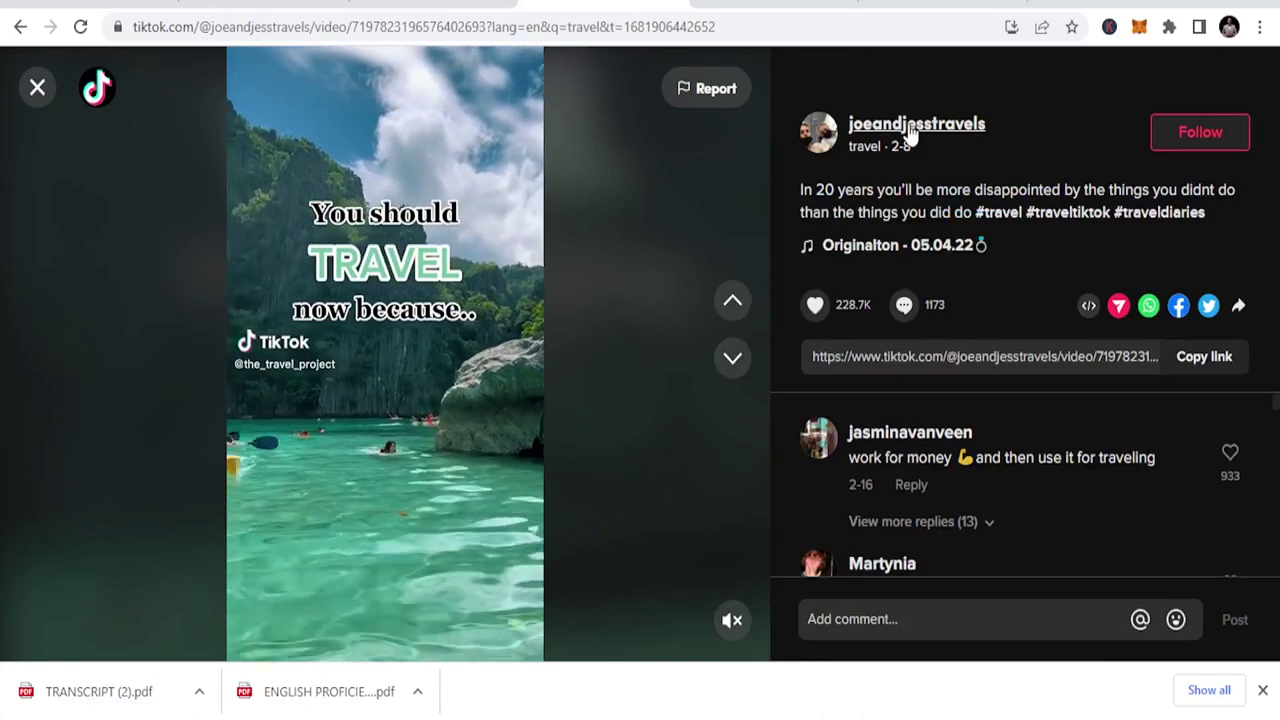
pyautogui.click(890, 125)
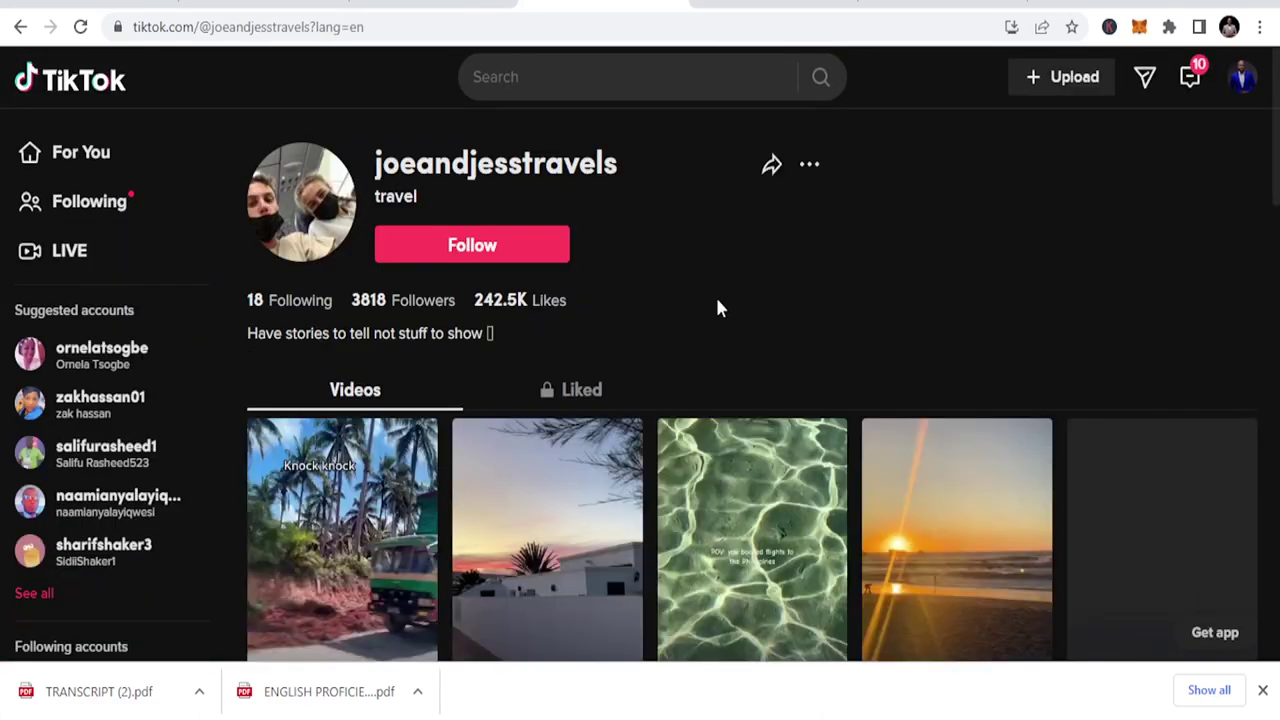
pyautogui.scroll(-3, 700, 330)
pyautogui.scroll(1, 880, 427)
pyautogui.scroll(2, 880, 427)
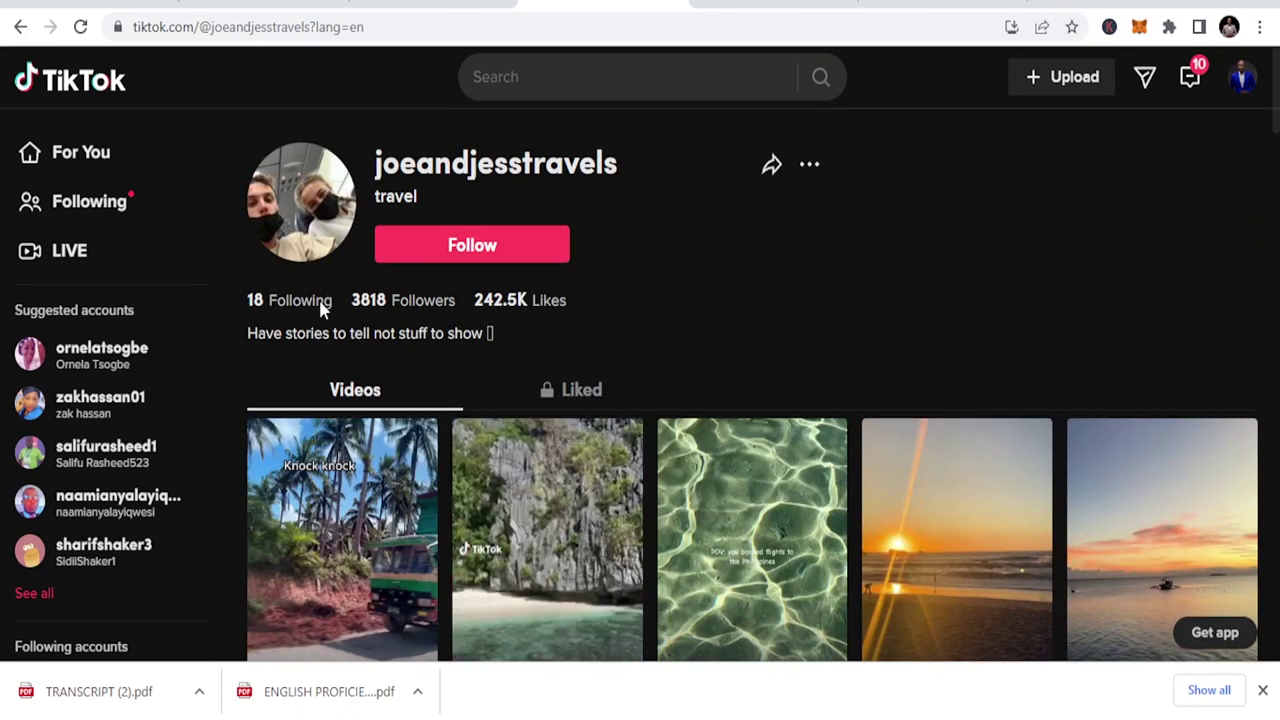
# Go back to the 'You should TRAVEL' video page and scroll through it.
pyautogui.click(18, 24)
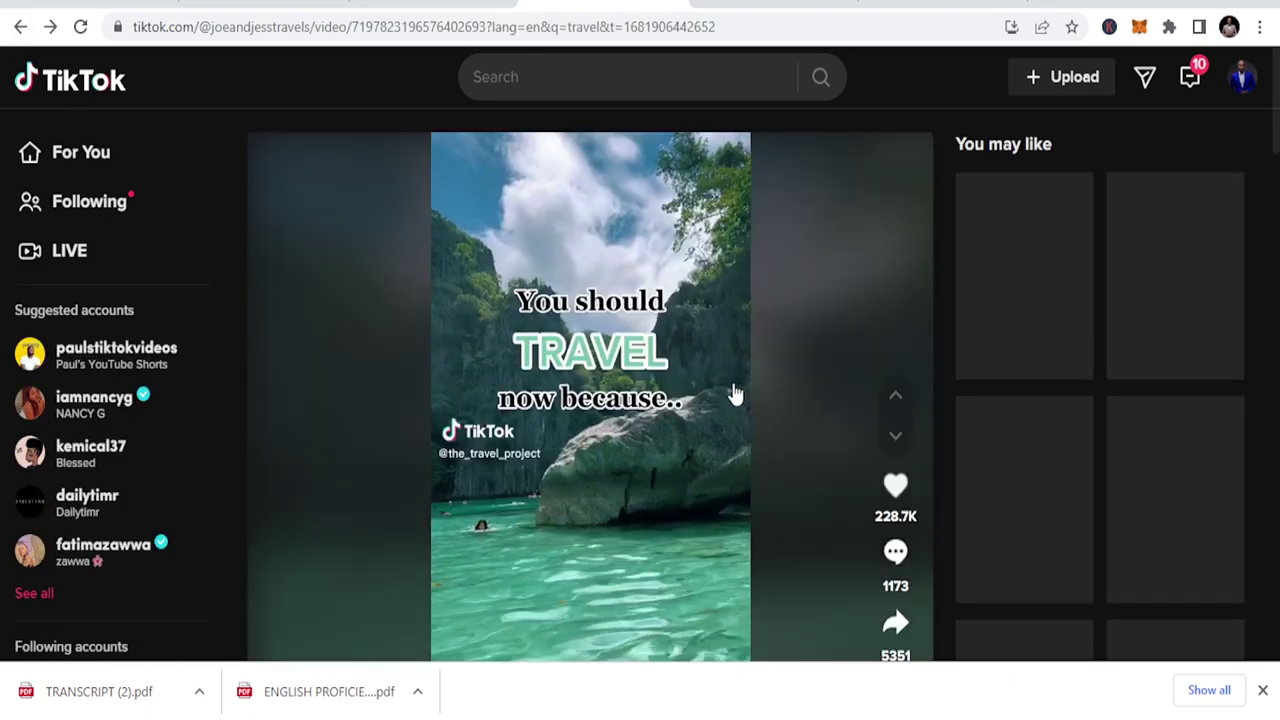
pyautogui.scroll(-3, 730, 400)
pyautogui.scroll(-3, 730, 400)
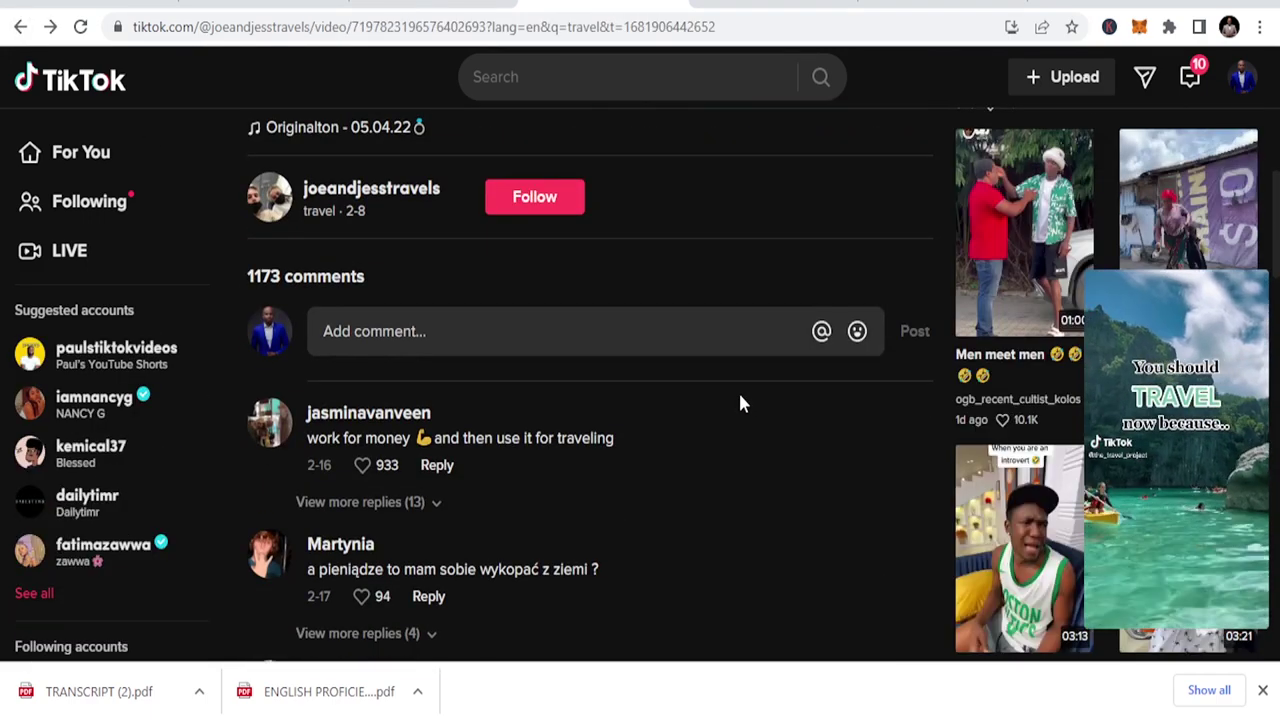
pyautogui.scroll(5, 734, 407)
pyautogui.scroll(2, 740, 405)
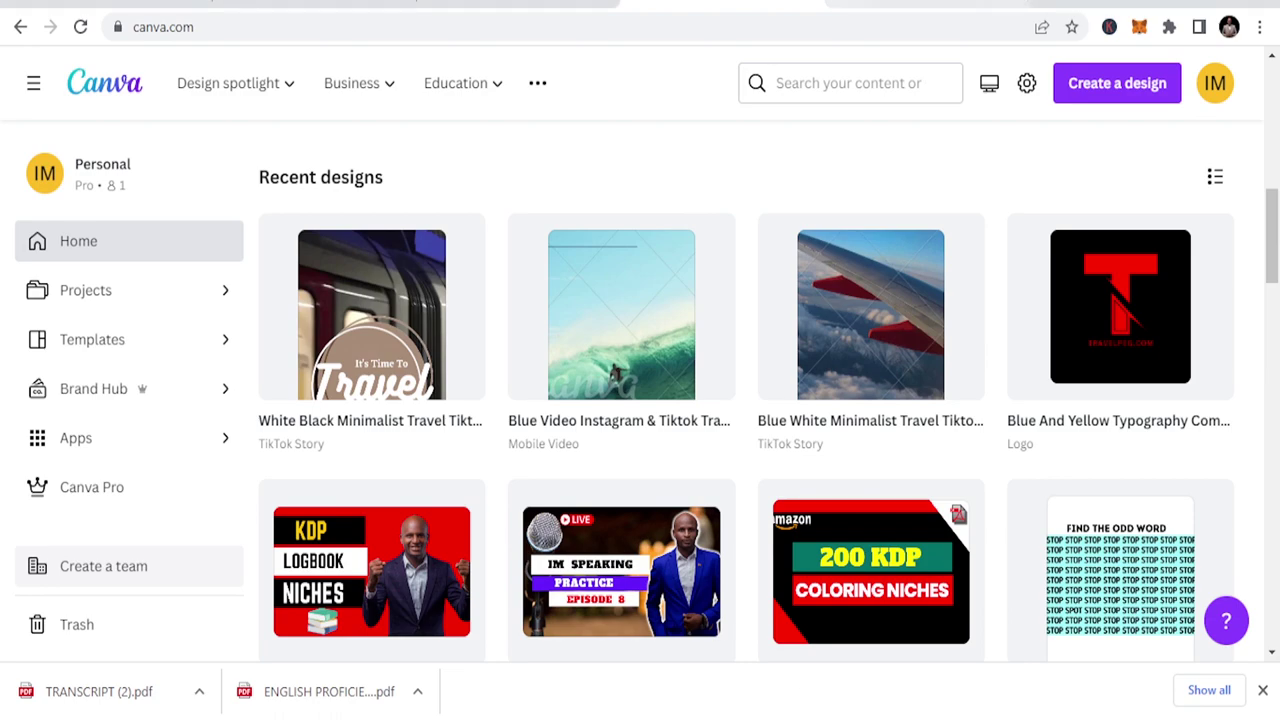
# Search Canva templates for 'tiktok travel'.
pyautogui.scroll(-3, 520, 400)
pyautogui.scroll(3, 555, 420)
pyautogui.scroll(3, 530, 350)
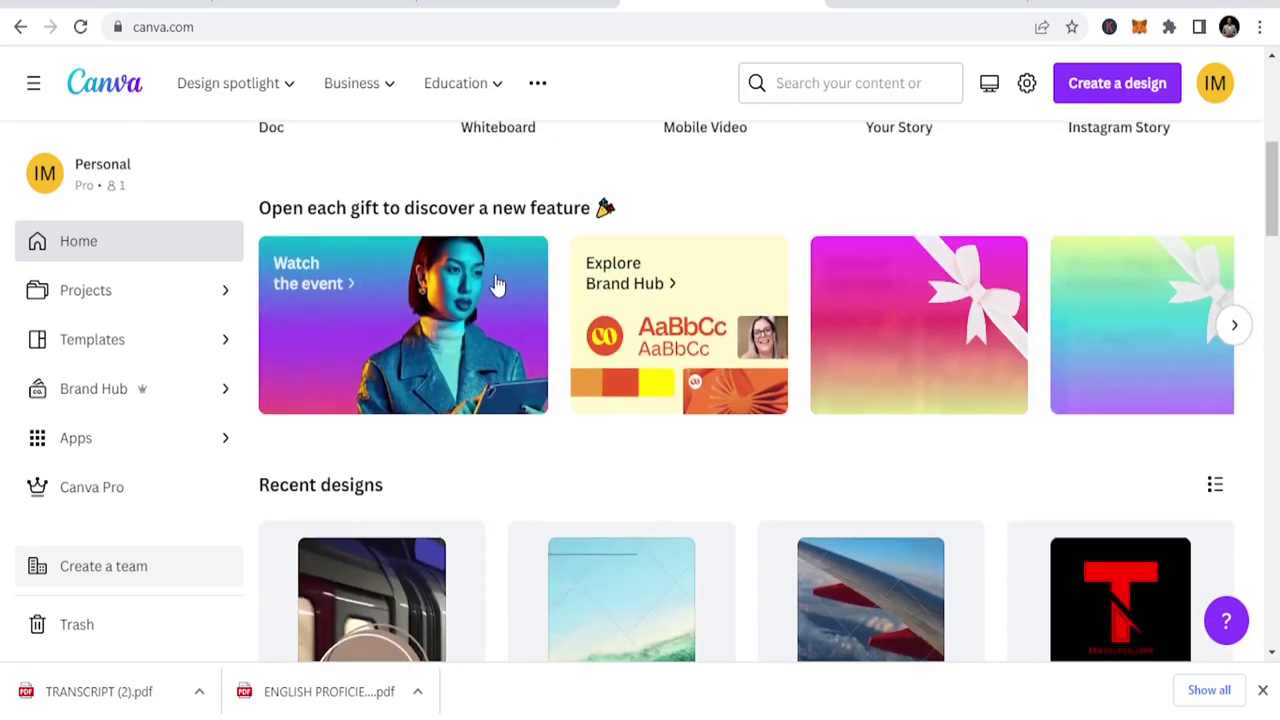
pyautogui.scroll(5, 575, 265)
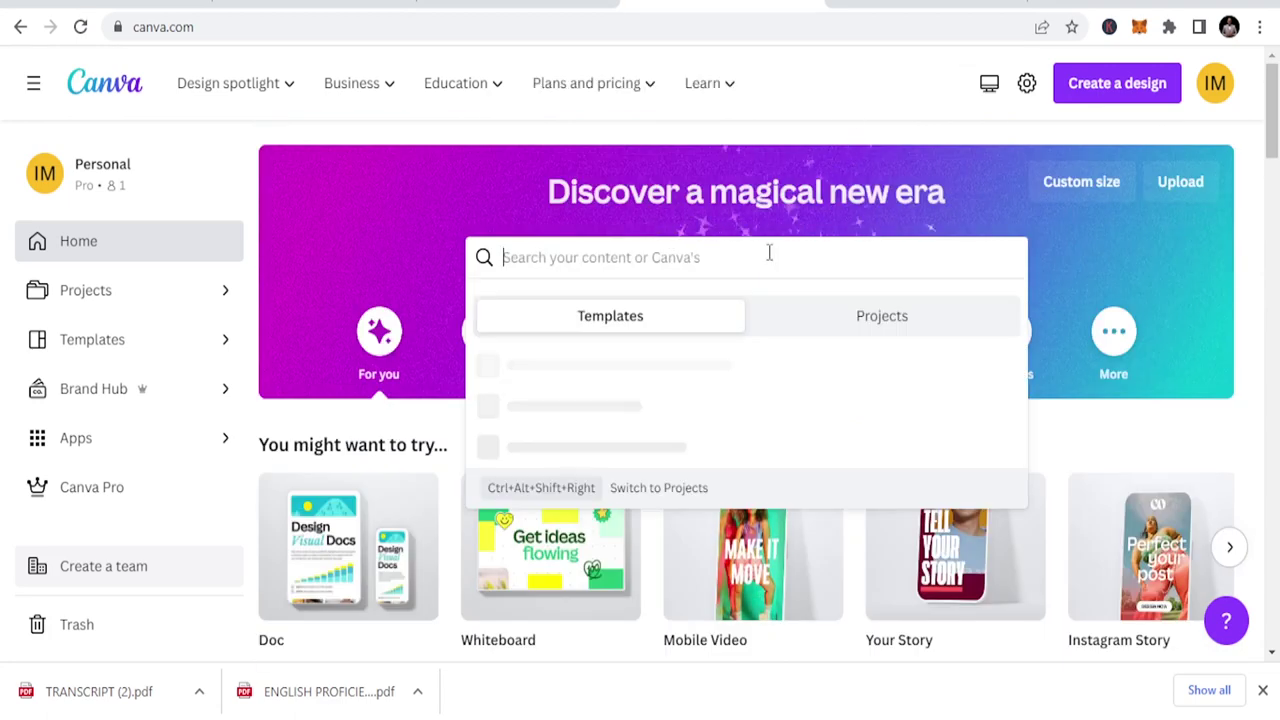
pyautogui.write('tiktok')
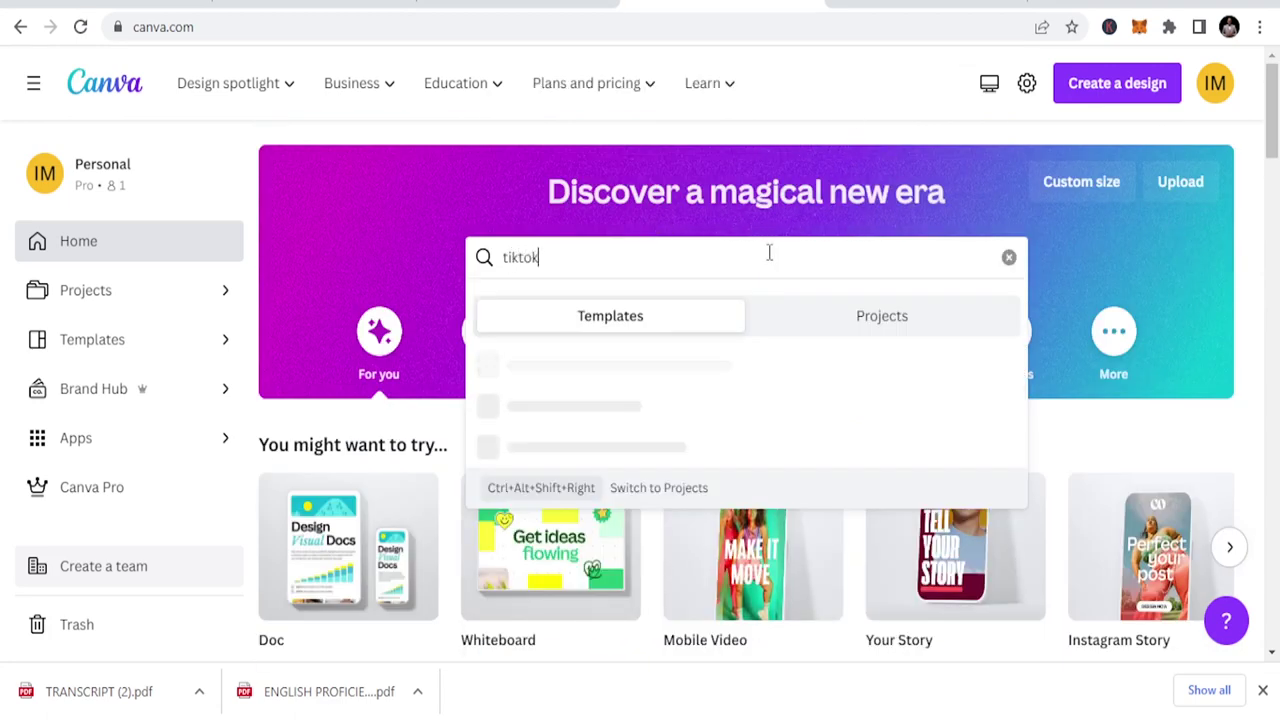
pyautogui.write(' travek')
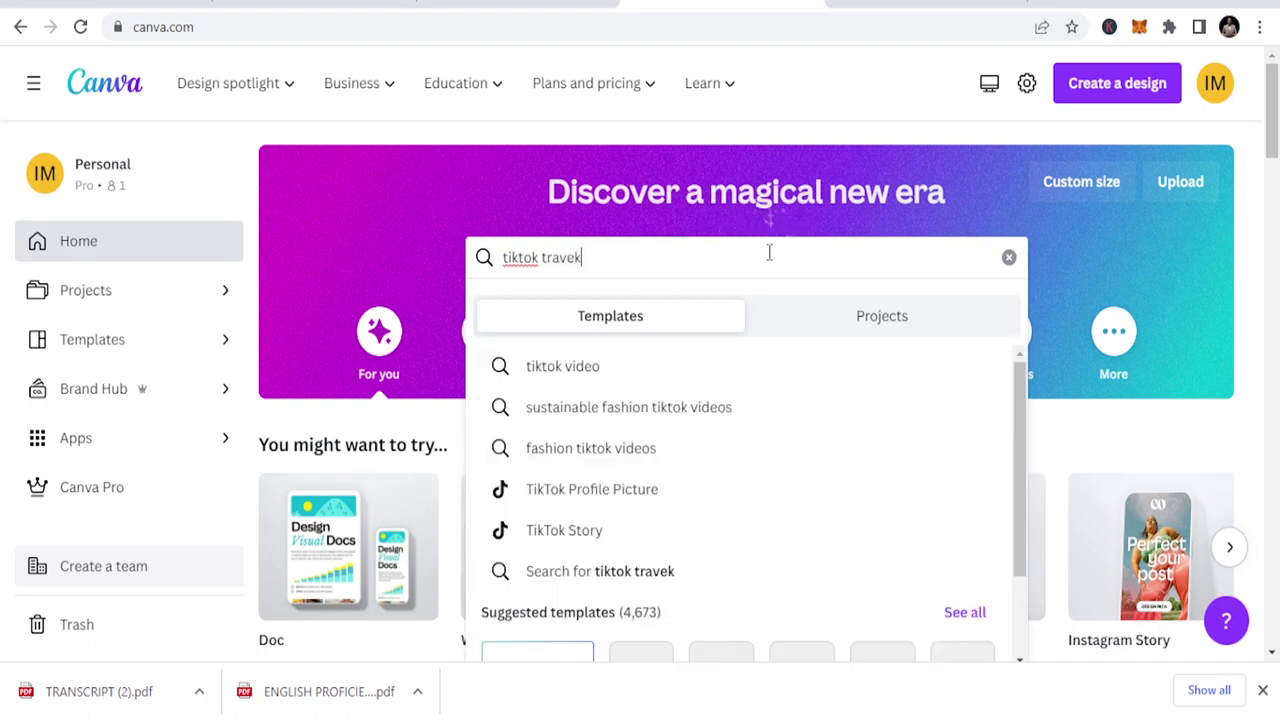
pyautogui.press('BackSpace')
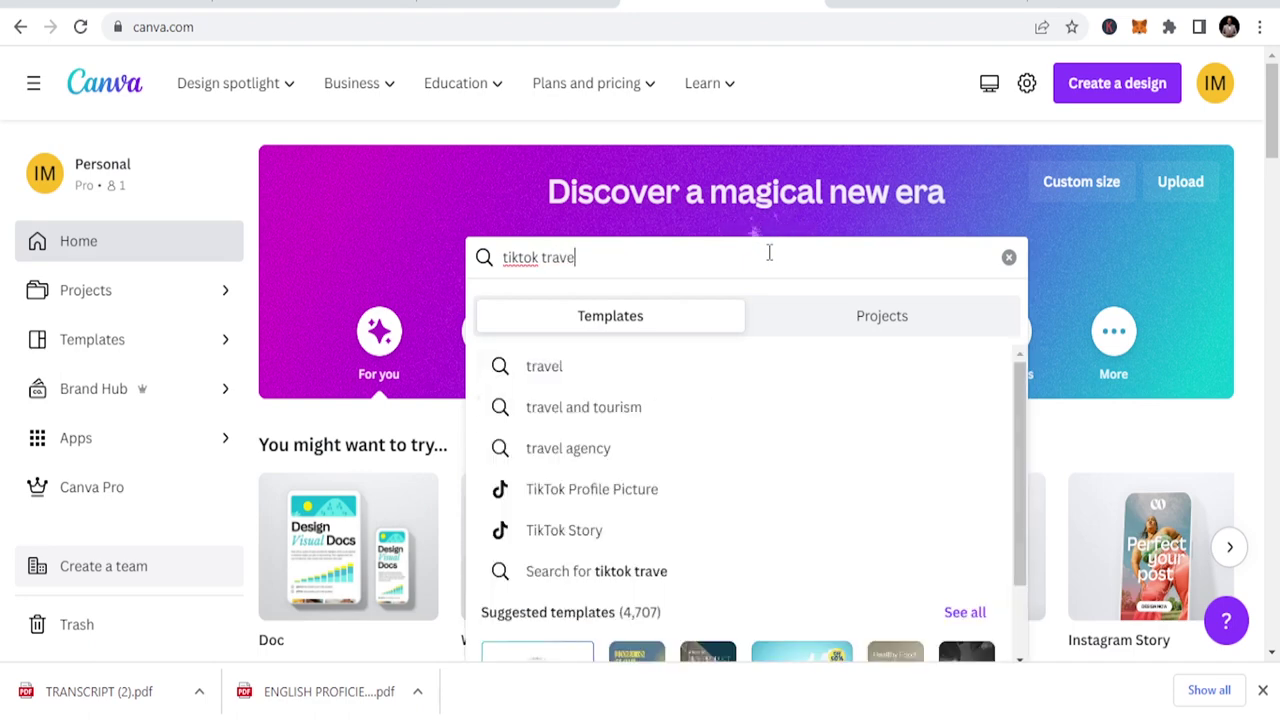
pyautogui.write('l')
pyautogui.press('Return')
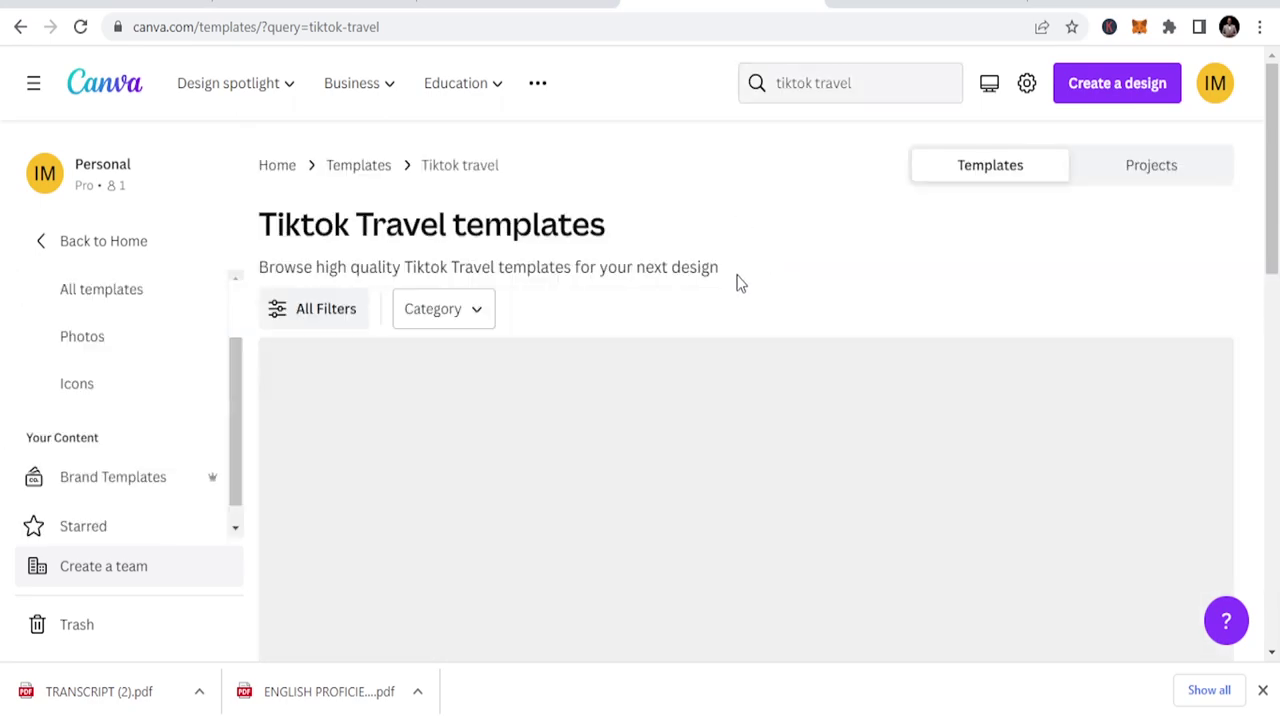
# Scroll through the tiktok travel template results for a suitable video template.
pyautogui.scroll(-1, 760, 380)
pyautogui.scroll(-1, 680, 400)
pyautogui.scroll(-2, 600, 420)
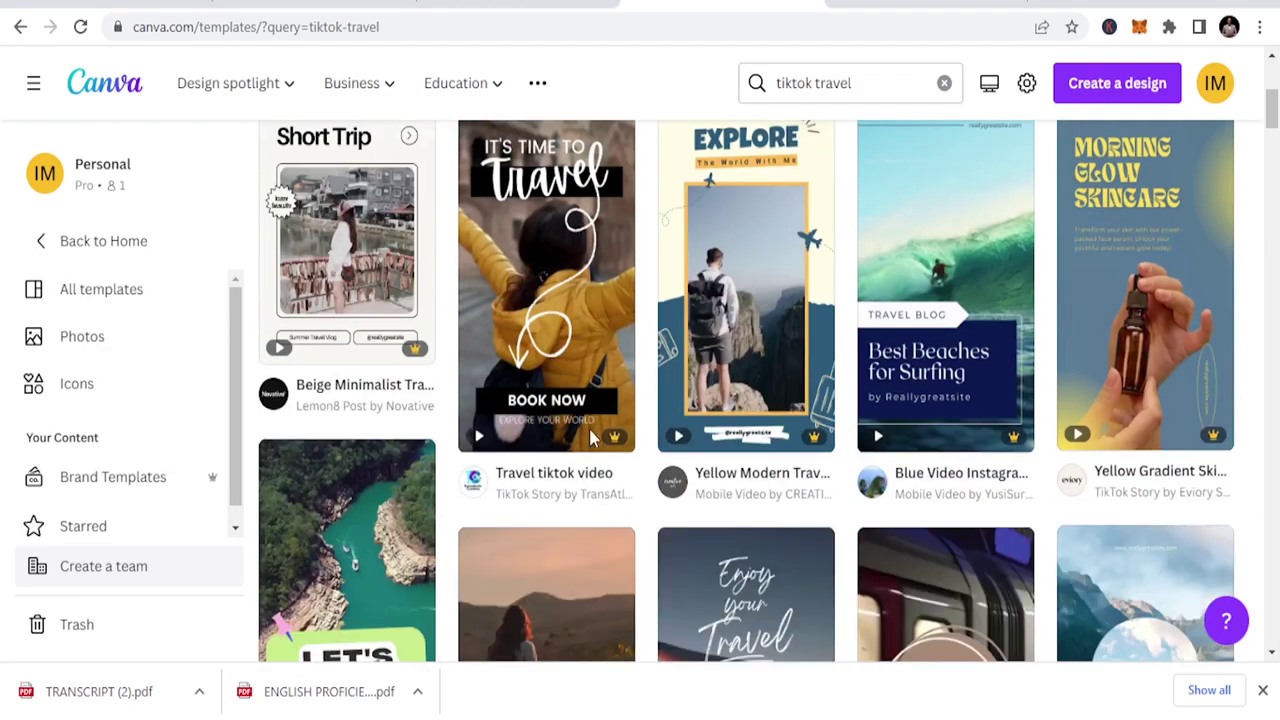
pyautogui.moveTo(546, 285)
pyautogui.scroll(-3, 553, 288)
pyautogui.scroll(-2, 660, 380)
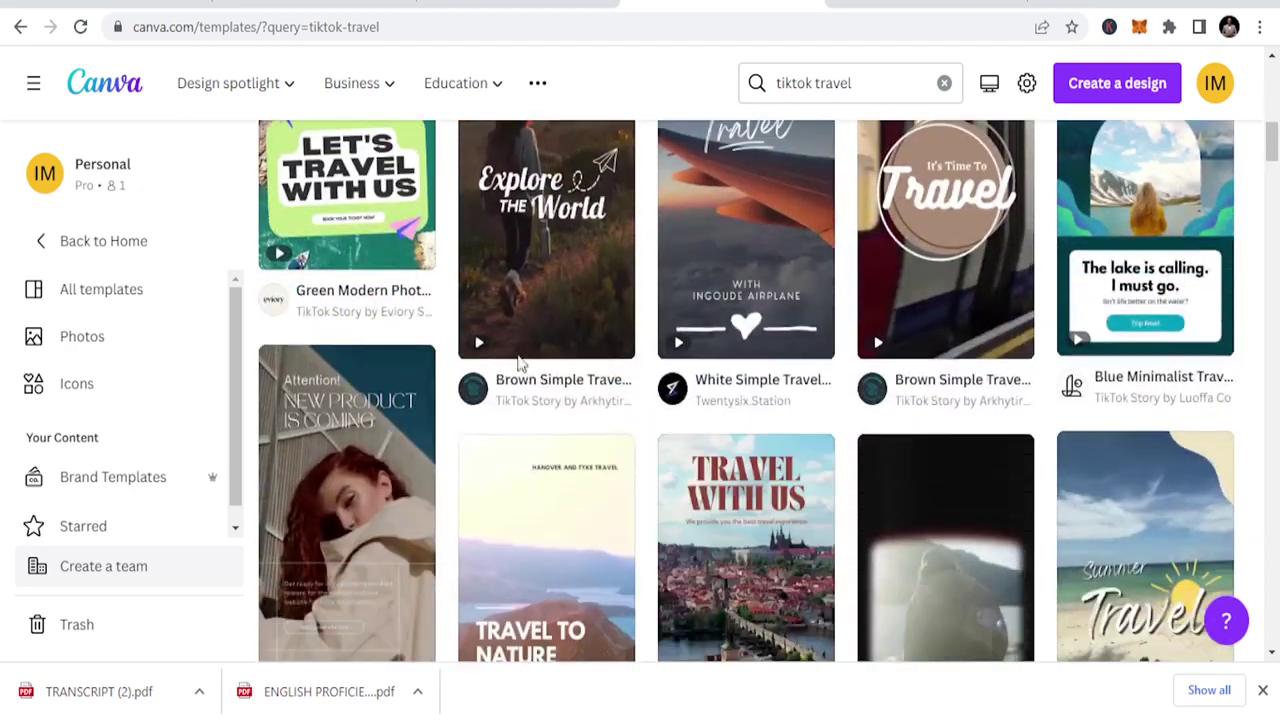
pyautogui.scroll(-2, 757, 334)
pyautogui.scroll(-2, 611, 409)
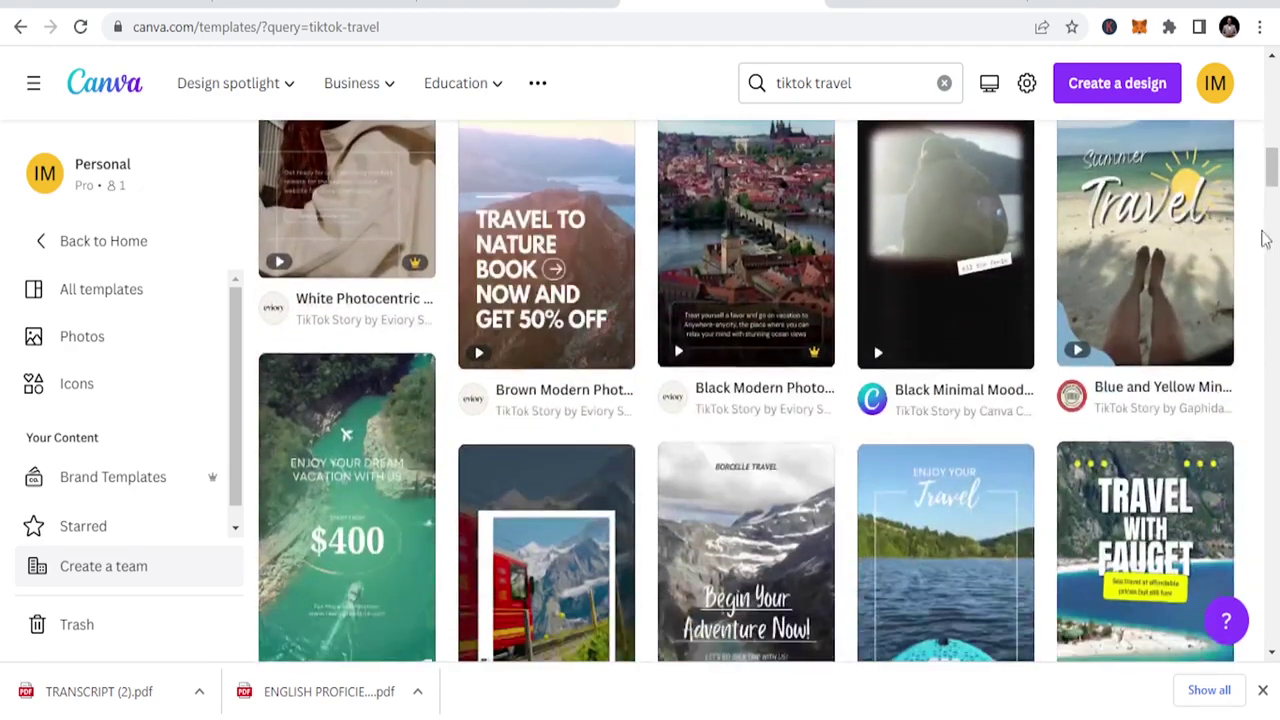
pyautogui.scroll(-3, 1150, 292)
pyautogui.scroll(-3, 1000, 320)
pyautogui.scroll(-1, 880, 350)
pyautogui.scroll(-2, 763, 382)
pyautogui.scroll(-2, 763, 382)
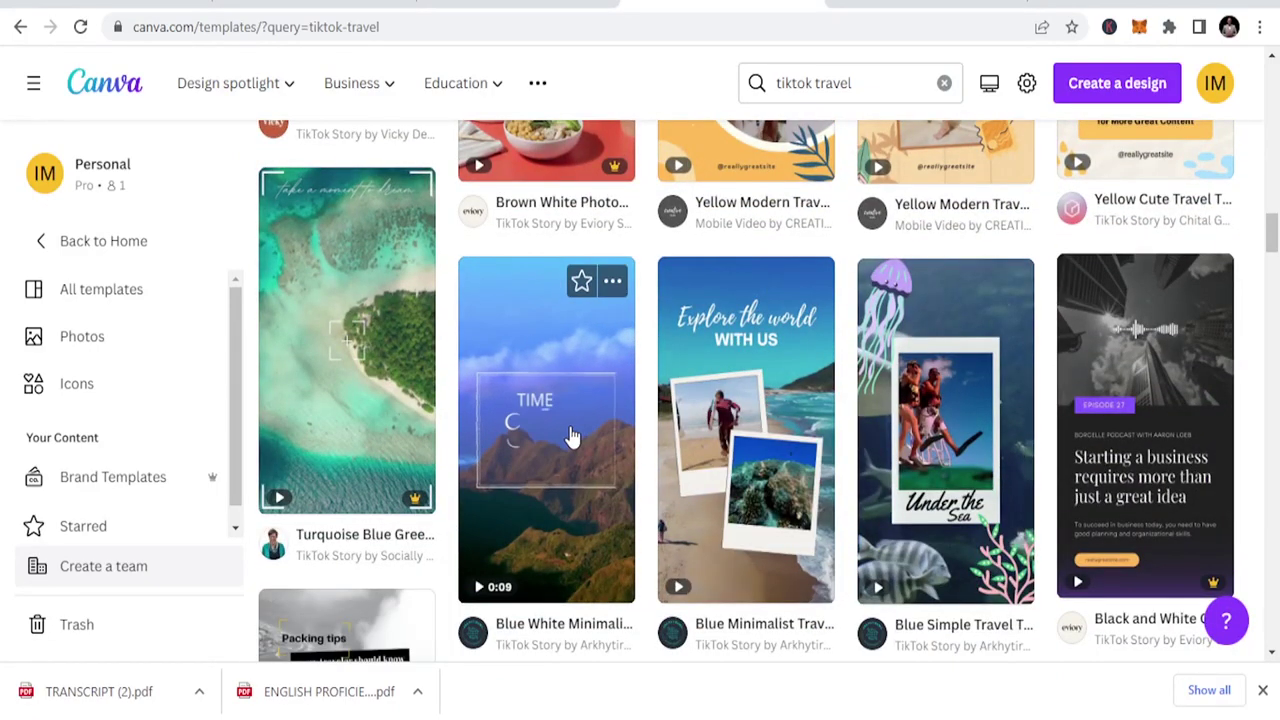
pyautogui.scroll(-2, 590, 430)
pyautogui.scroll(-2, 590, 425)
pyautogui.scroll(-2, 593, 400)
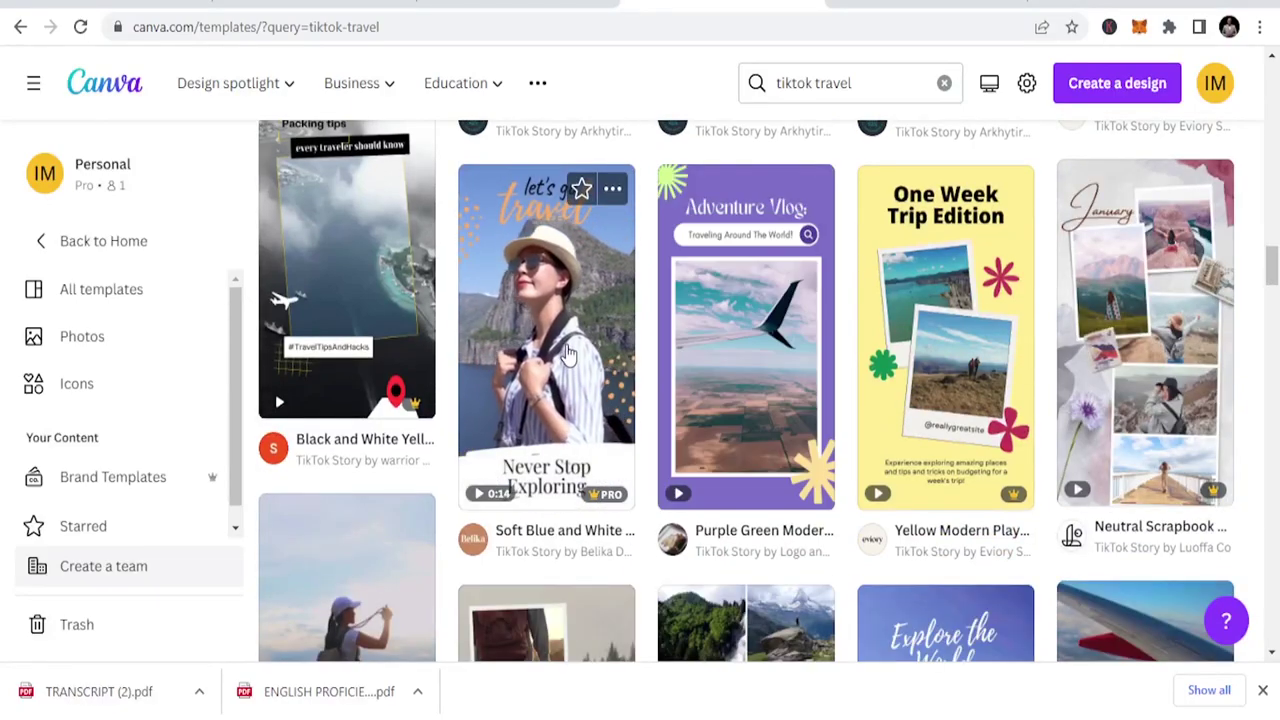
pyautogui.scroll(-3, 600, 340)
pyautogui.scroll(-2, 532, 343)
pyautogui.scroll(2, 515, 340)
pyautogui.scroll(-3, 500, 350)
pyautogui.scroll(-2, 579, 358)
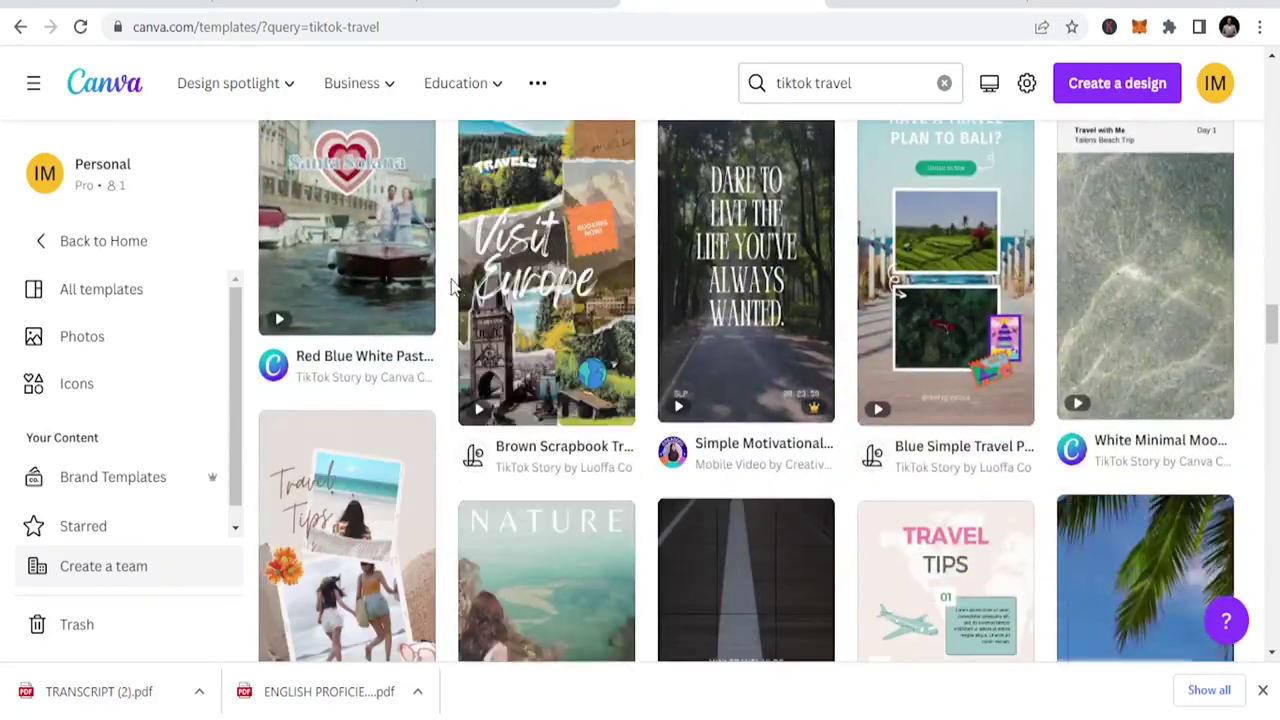
pyautogui.scroll(1, 390, 265)
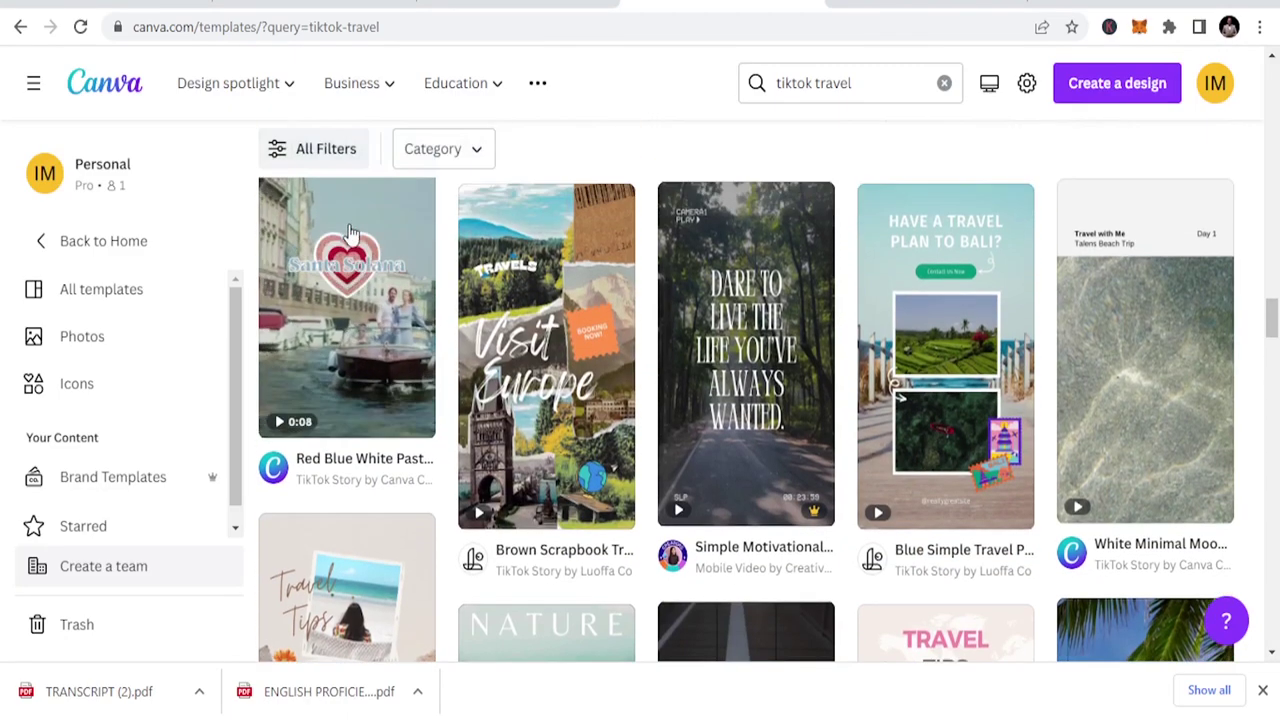
# Customize the Red Blue White Pastel template and review its pages and Santa Solana title.
pyautogui.click(352, 260)
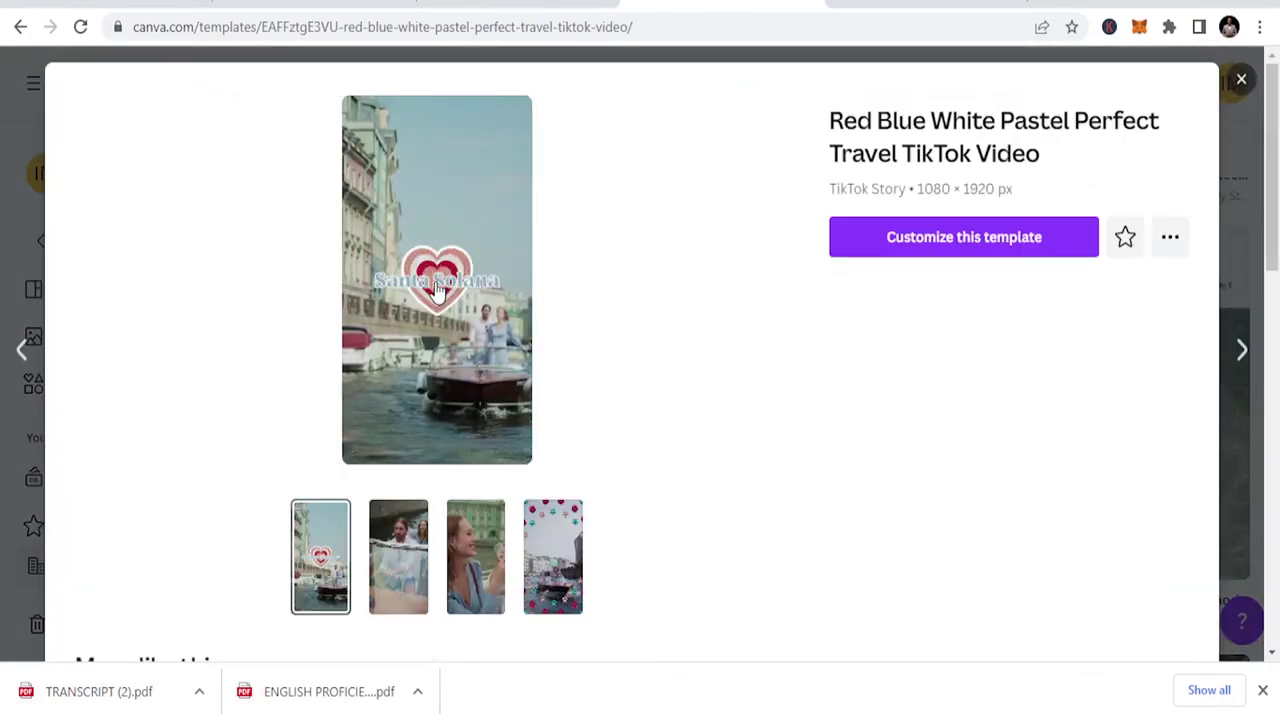
pyautogui.click(437, 288)
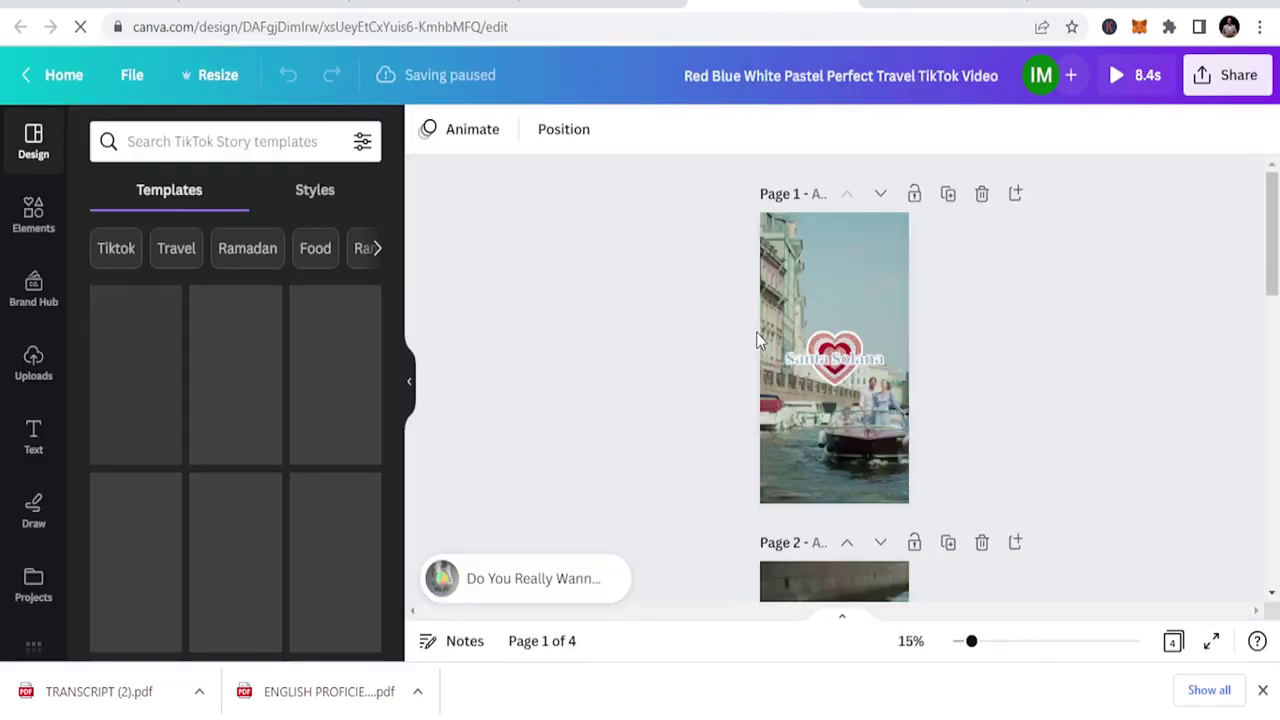
pyautogui.scroll(-1, 869, 326)
pyautogui.scroll(-4, 871, 333)
pyautogui.scroll(-4, 871, 335)
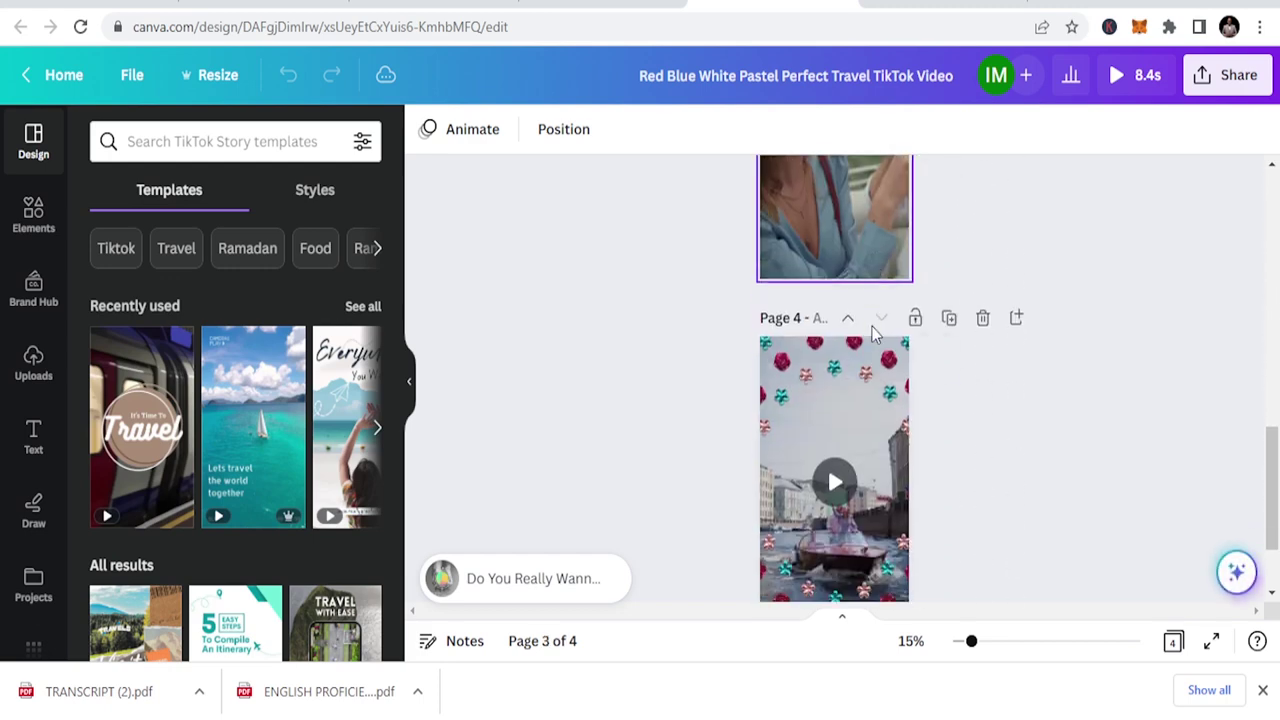
pyautogui.scroll(5, 872, 335)
pyautogui.scroll(4, 874, 337)
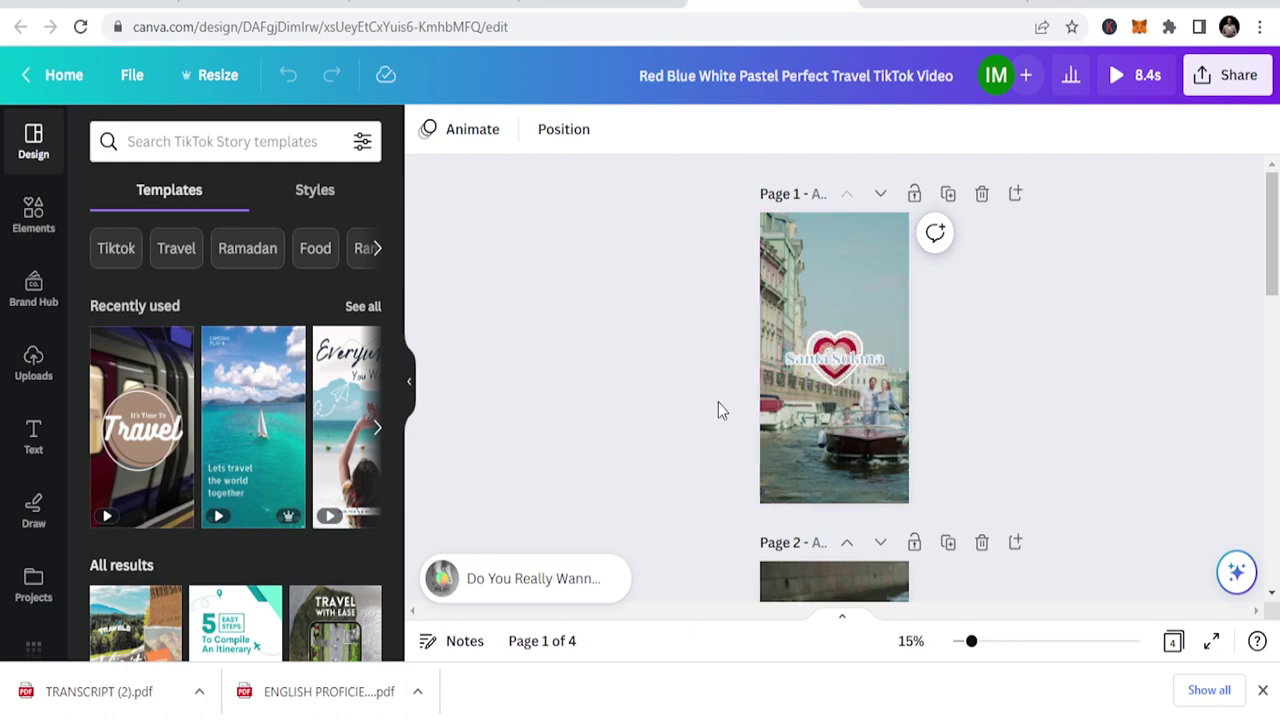
pyautogui.click(848, 368)
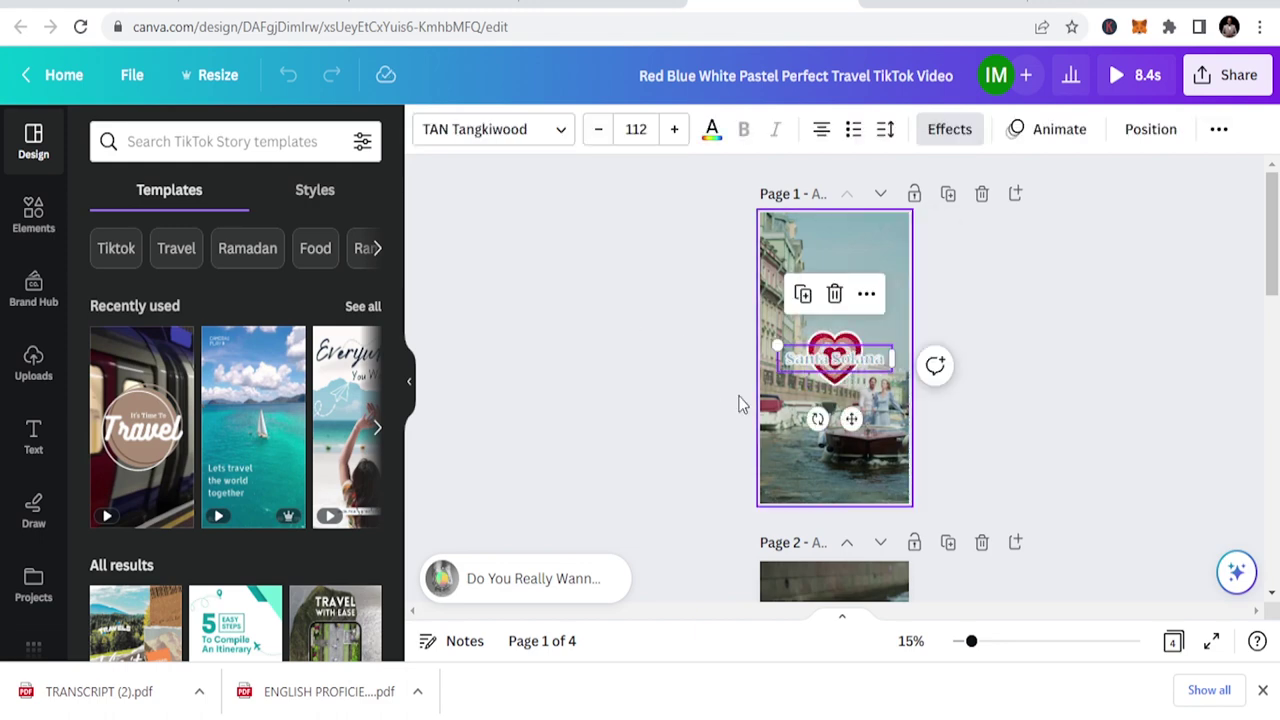
pyautogui.click(643, 353)
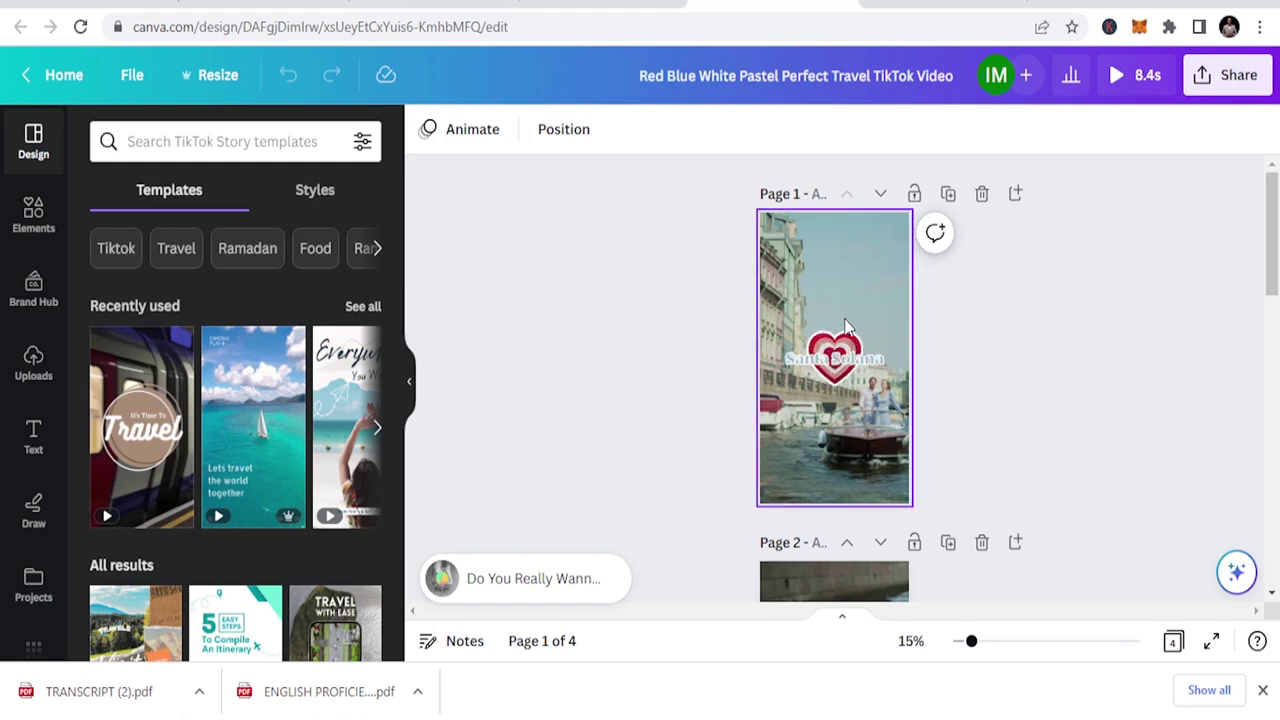
# Search Pexels for 'travel'.
pyautogui.click(945, 4)
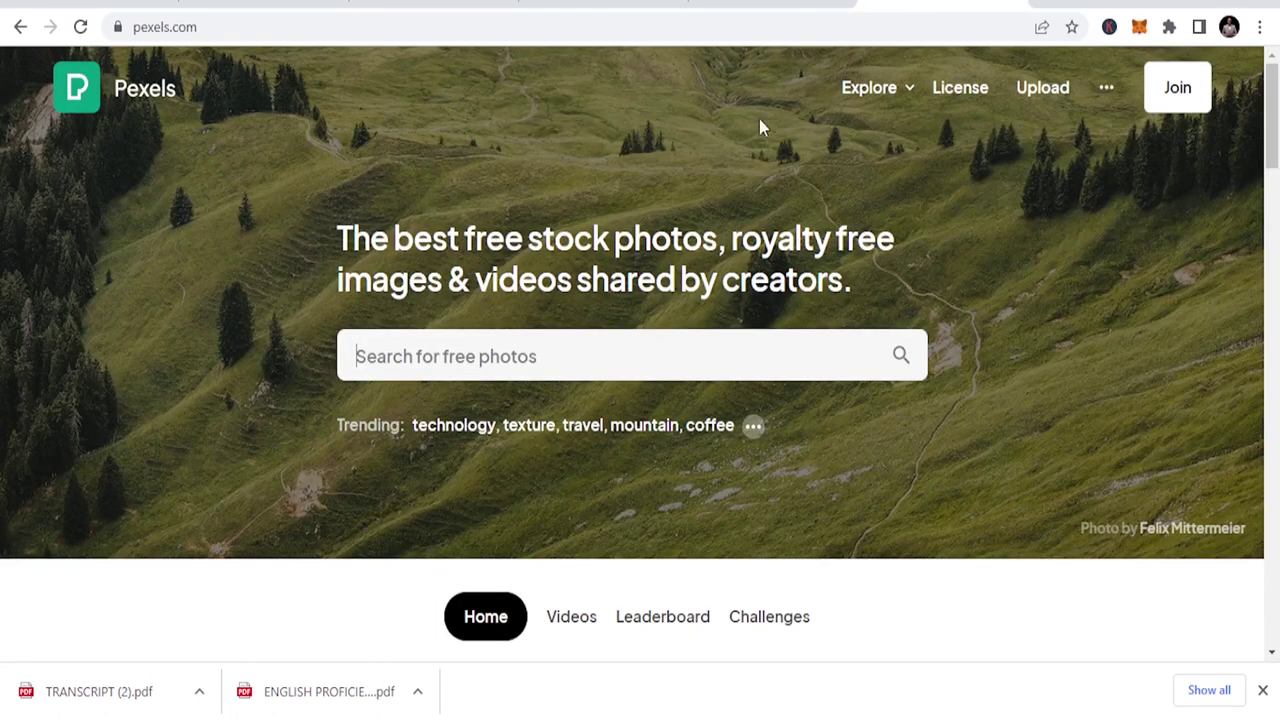
pyautogui.click(715, 355)
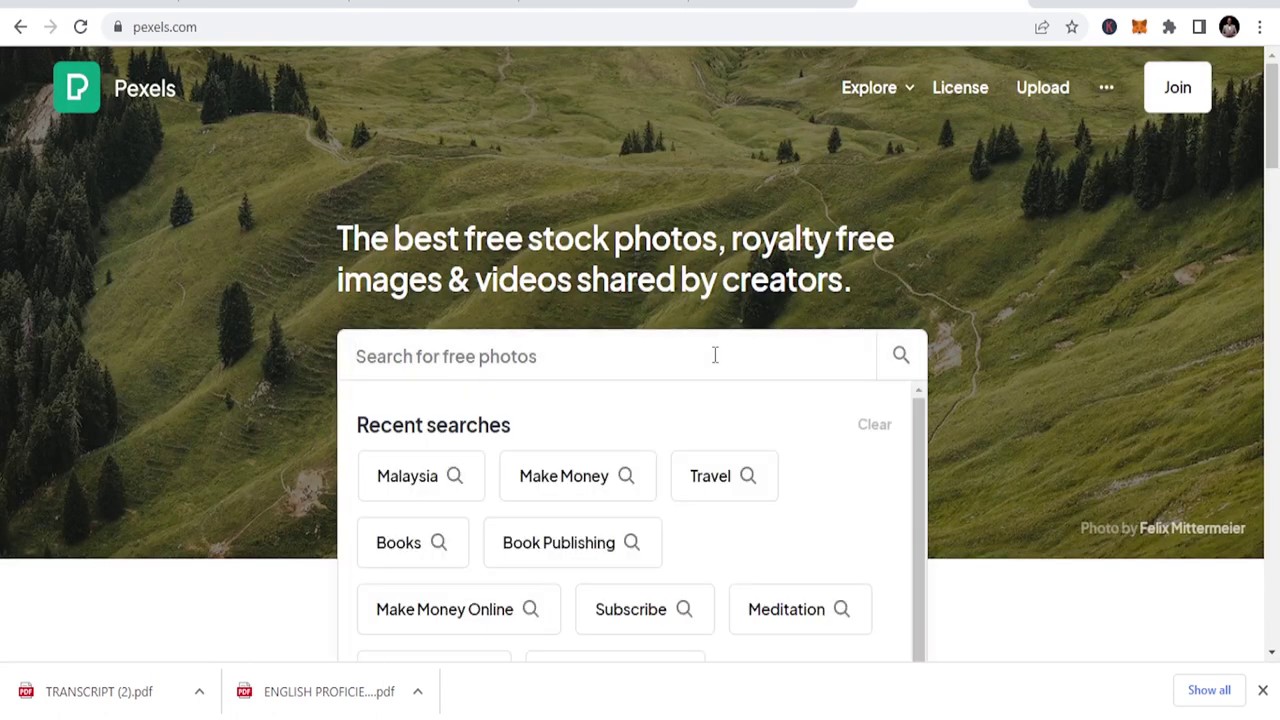
pyautogui.write('p')
pyautogui.press('BackSpace')
pyautogui.write('travel')
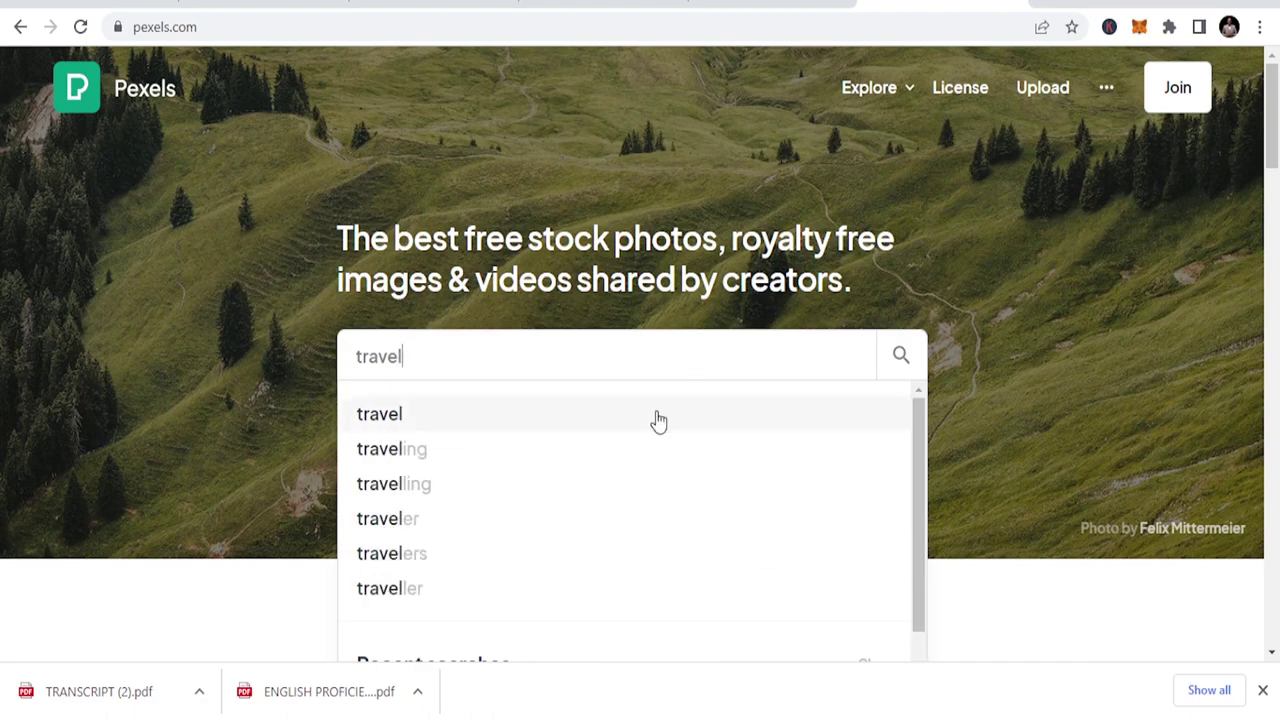
pyautogui.click(655, 418)
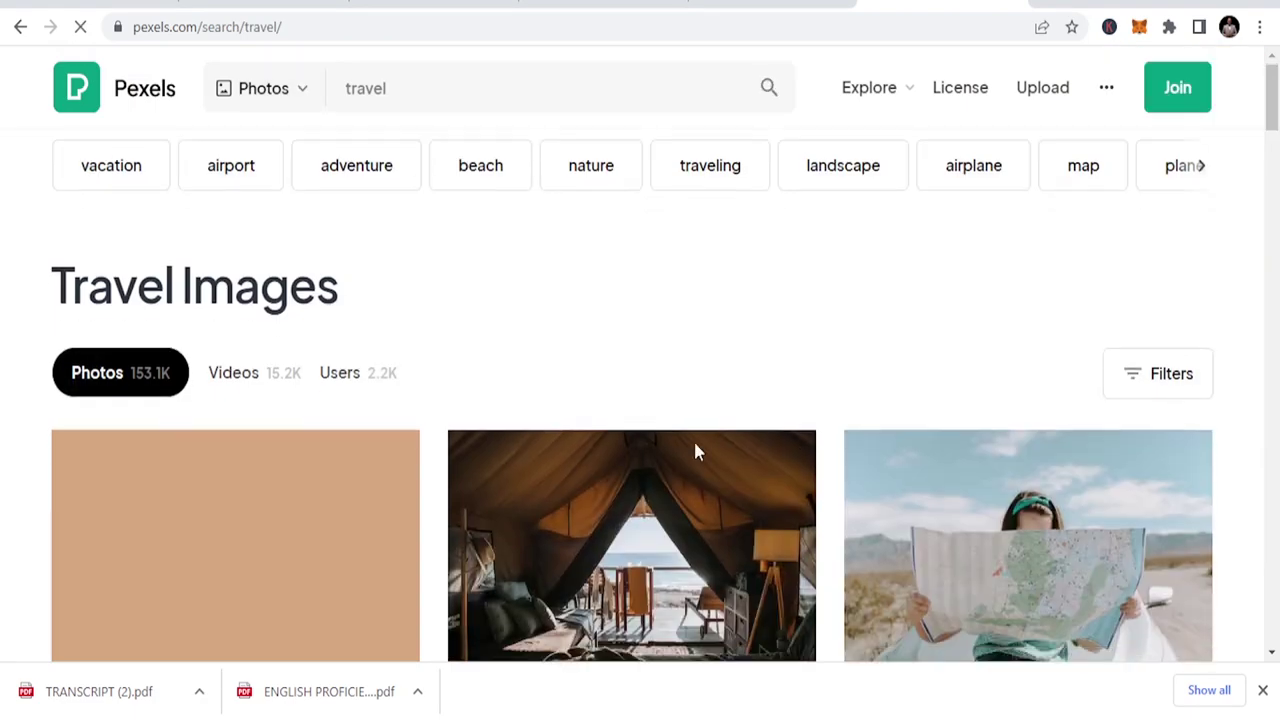
pyautogui.scroll(-4, 697, 455)
pyautogui.scroll(-2, 500, 400)
pyautogui.scroll(5, 300, 300)
pyautogui.scroll(2, 138, 223)
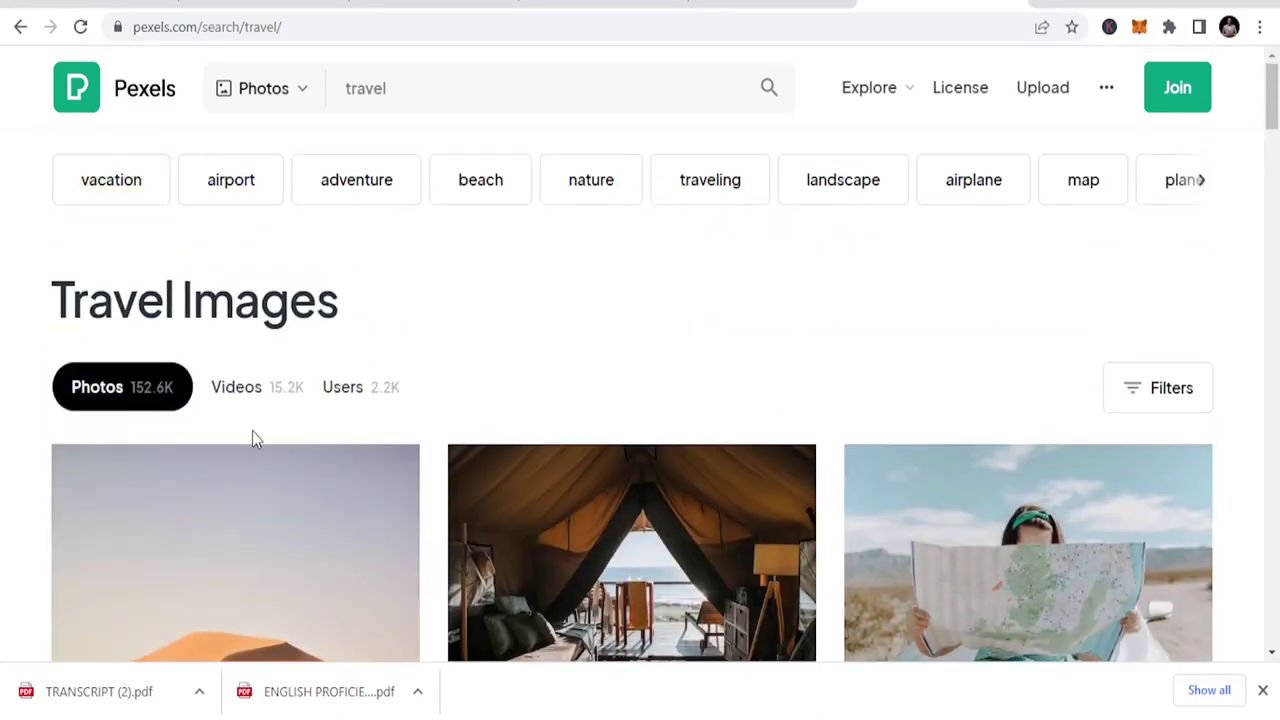
# Show only travel videos filtered to vertical orientation.
pyautogui.click(263, 396)
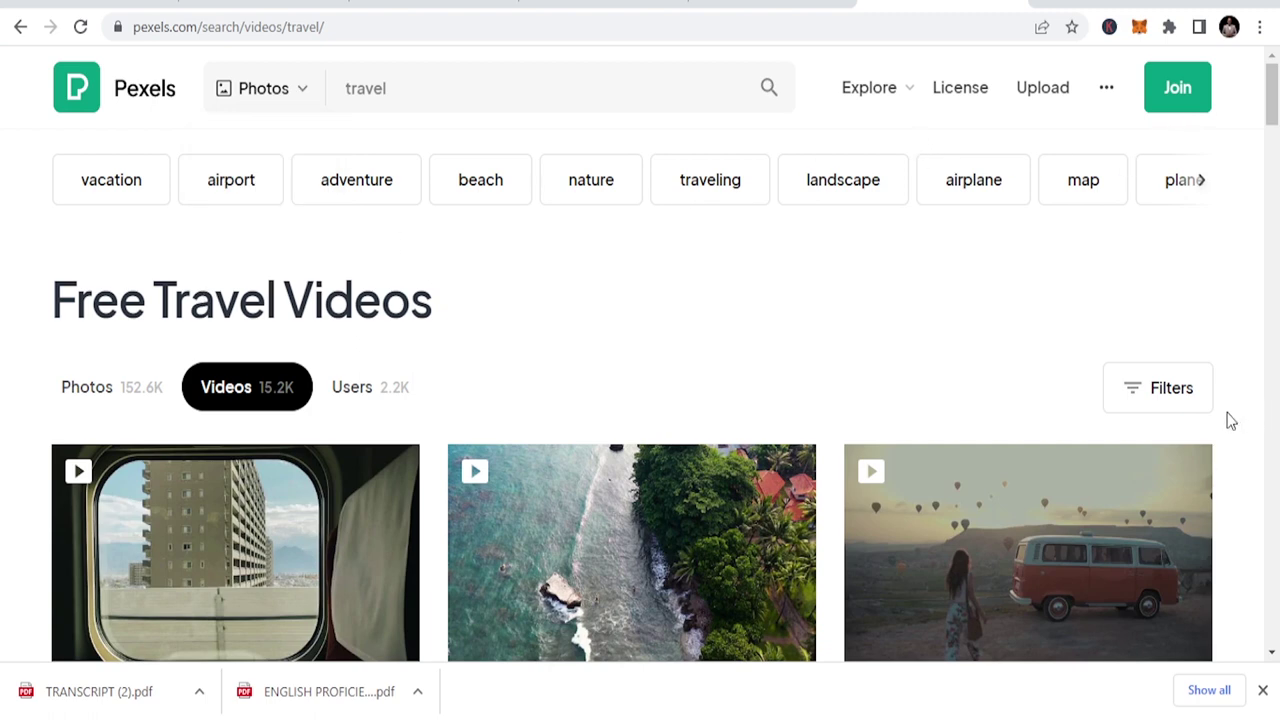
pyautogui.click(1179, 391)
pyautogui.click(249, 465)
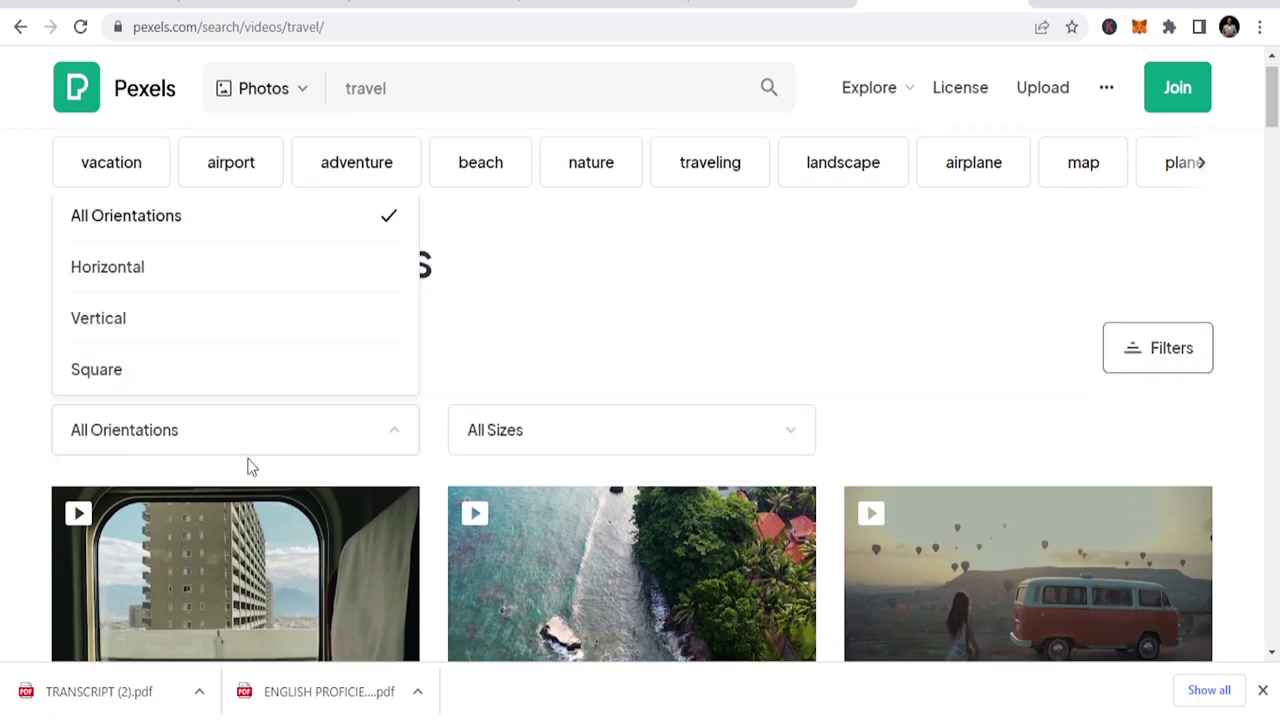
pyautogui.click(157, 317)
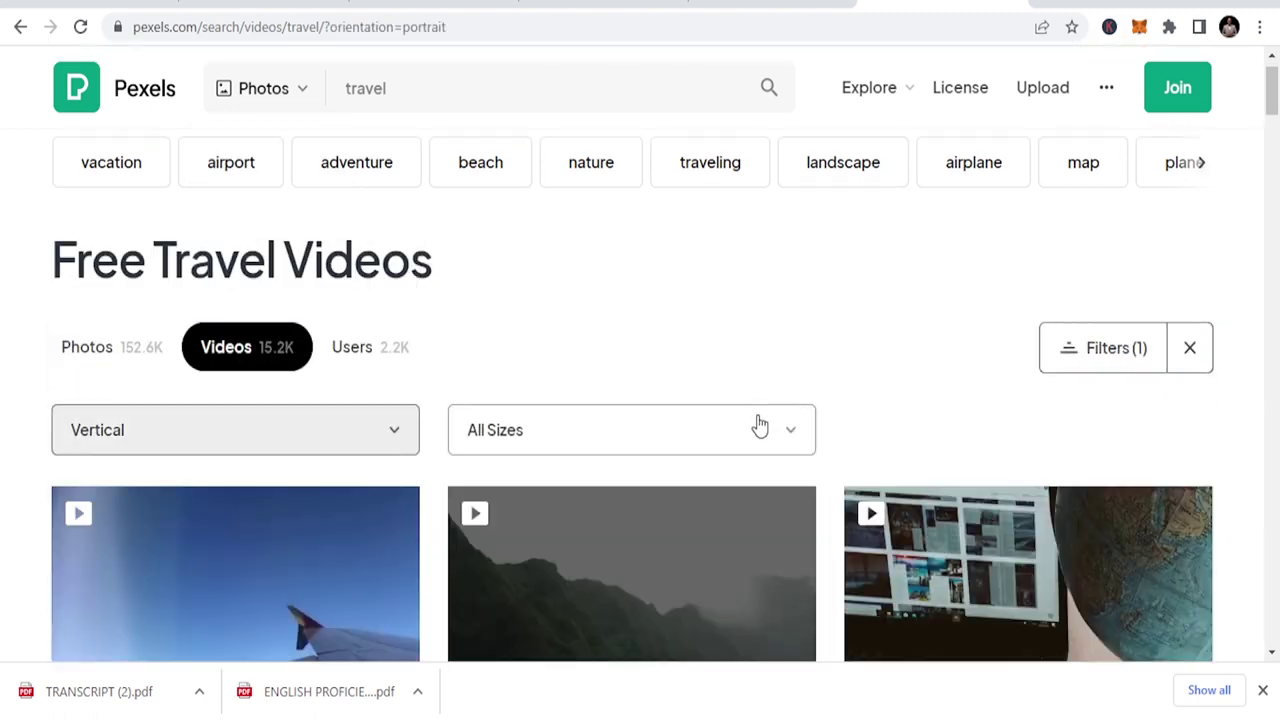
# Scroll the vertical travel videos to find the Venice motor boats clip.
pyautogui.scroll(-3, 760, 425)
pyautogui.scroll(-2, 257, 314)
pyautogui.scroll(-3, 245, 383)
pyautogui.scroll(-5, 266, 366)
pyautogui.scroll(-3, 363, 371)
pyautogui.scroll(-3, 600, 400)
pyautogui.scroll(-3, 717, 415)
pyautogui.scroll(-3, 1011, 294)
pyautogui.scroll(-2, 940, 315)
pyautogui.scroll(-3, 877, 334)
pyautogui.scroll(-4, 980, 291)
pyautogui.scroll(2, 1054, 289)
pyautogui.scroll(3, 1025, 445)
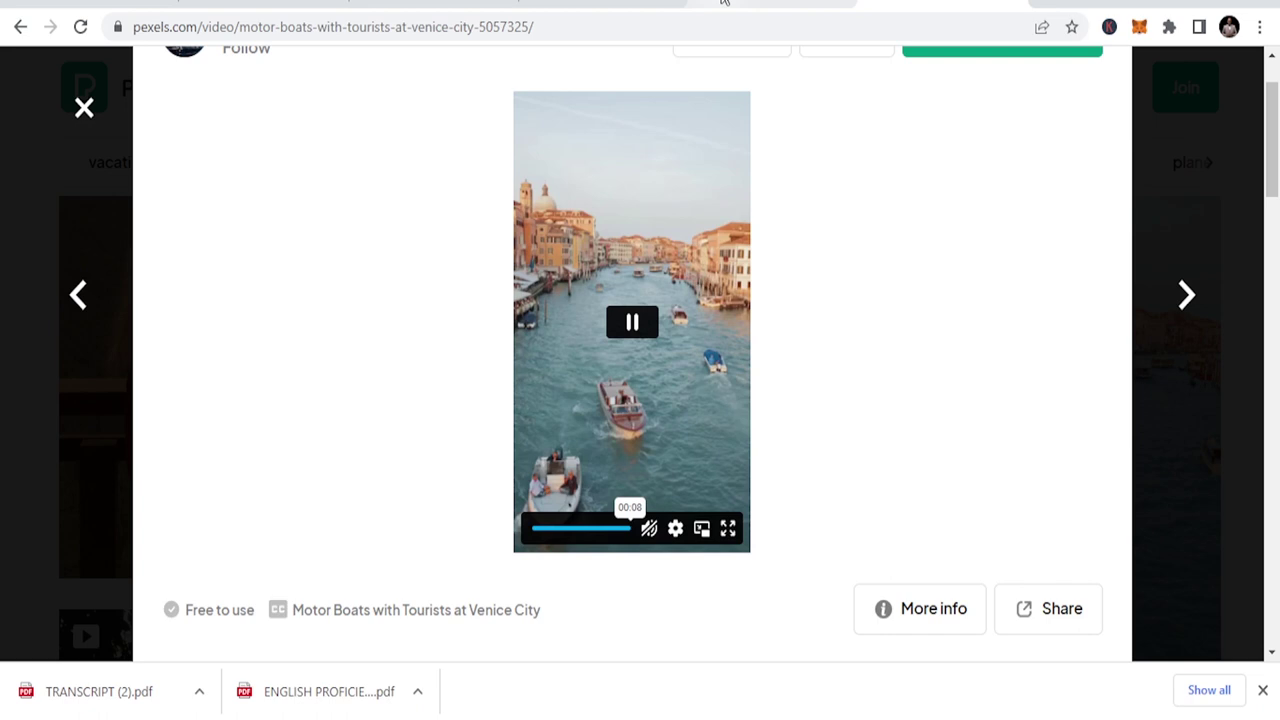
# Return to the Canva editor with the Red Blue White Pastel travel design.
pyautogui.click(722, 2)
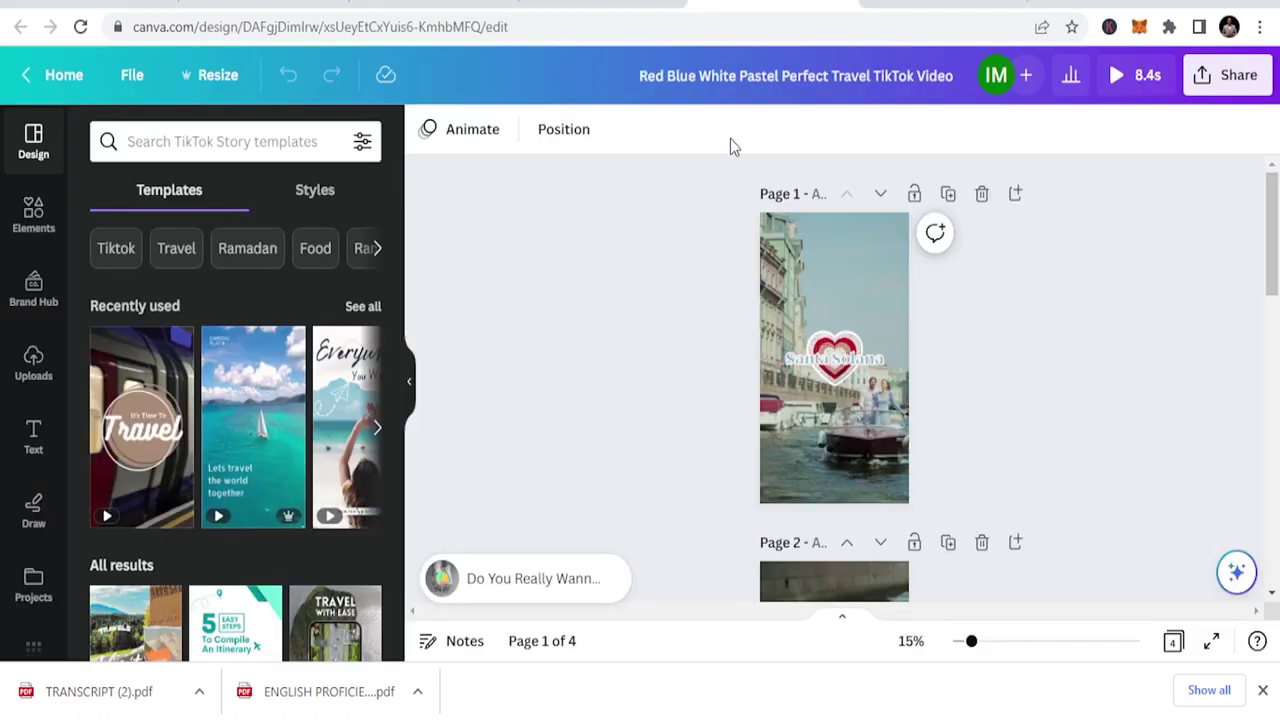